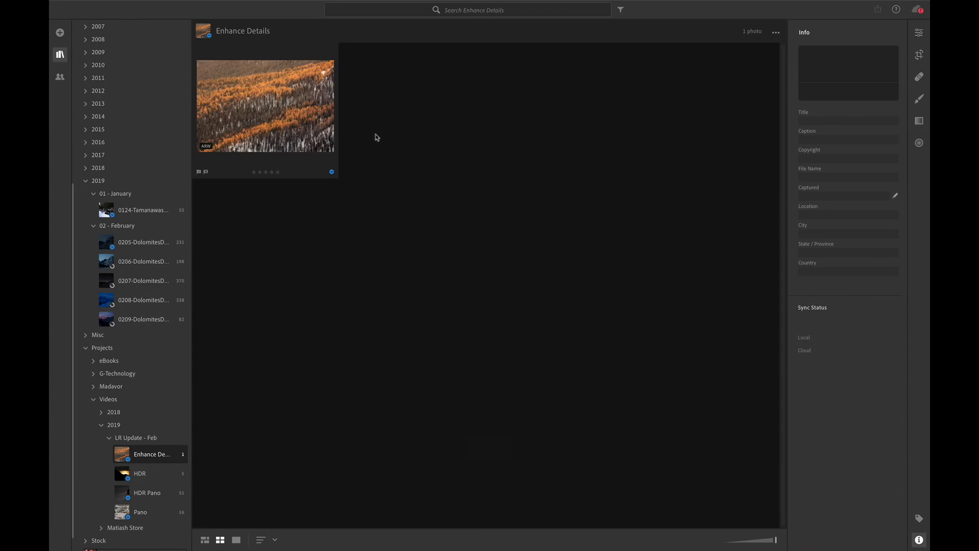
Open the orange forest photo in Detail view and show its context menu.
double_click(295, 105)
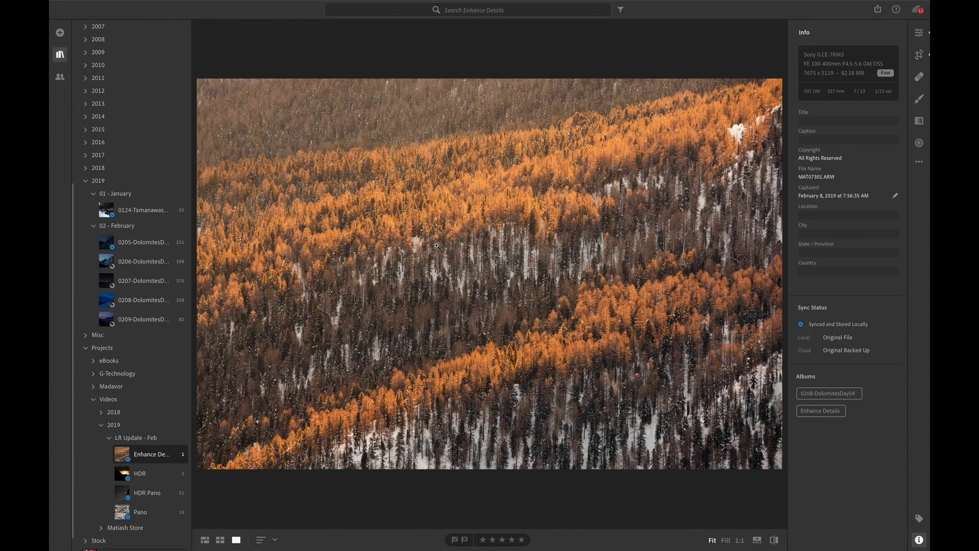
right_click(452, 231)
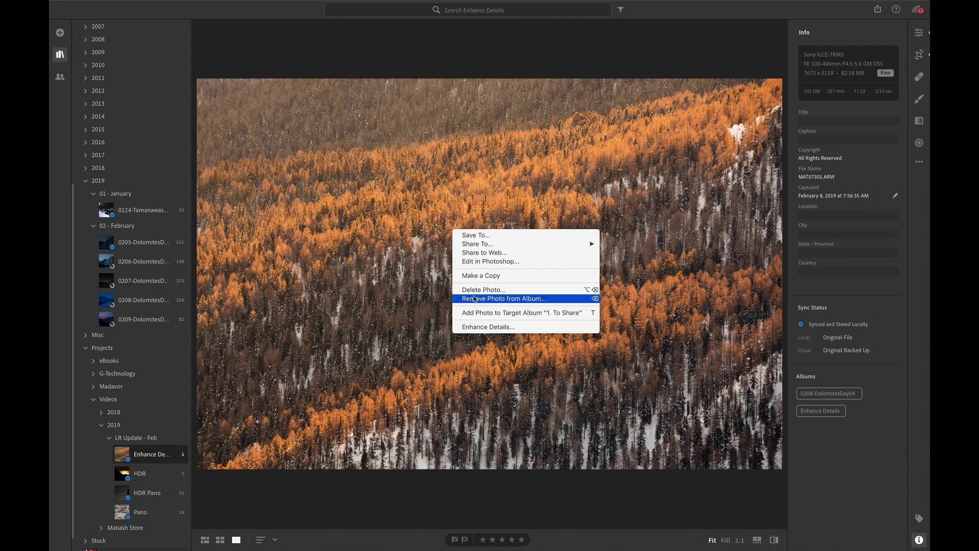
Choose Enhance Details from the forest photo's context menu.
left_click(505, 328)
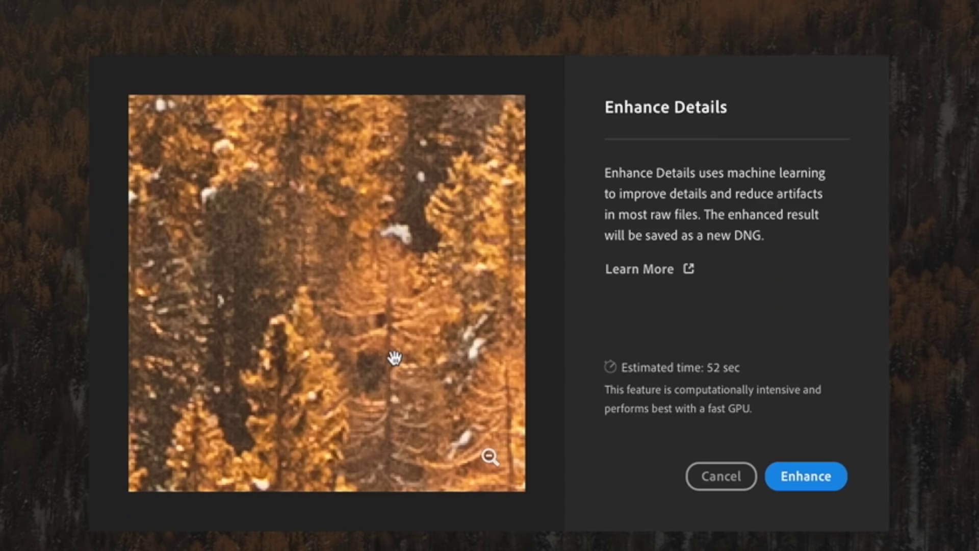
Toggle the preview between enhanced and unenhanced, then zoom in on another forest area.
left_click(444, 309)
left_click(394, 359)
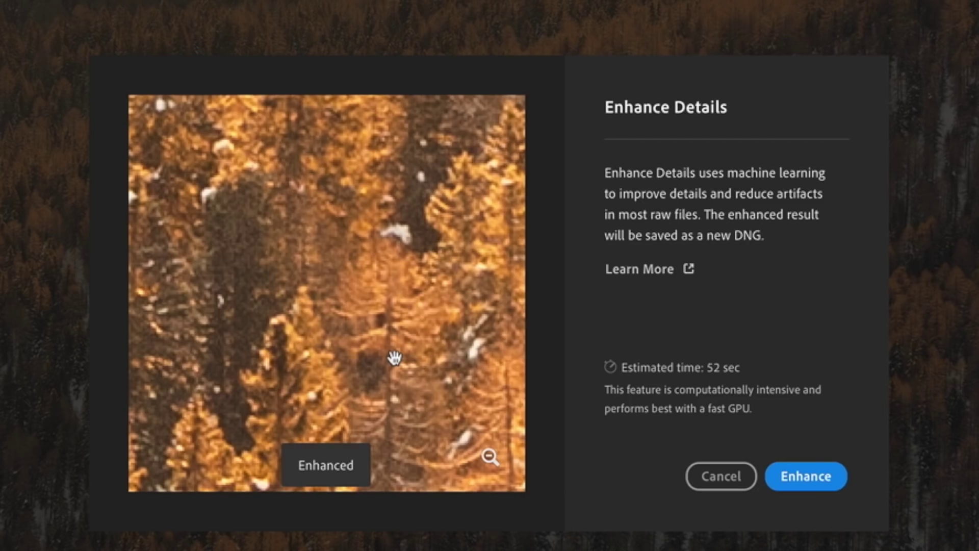
left_click(395, 357)
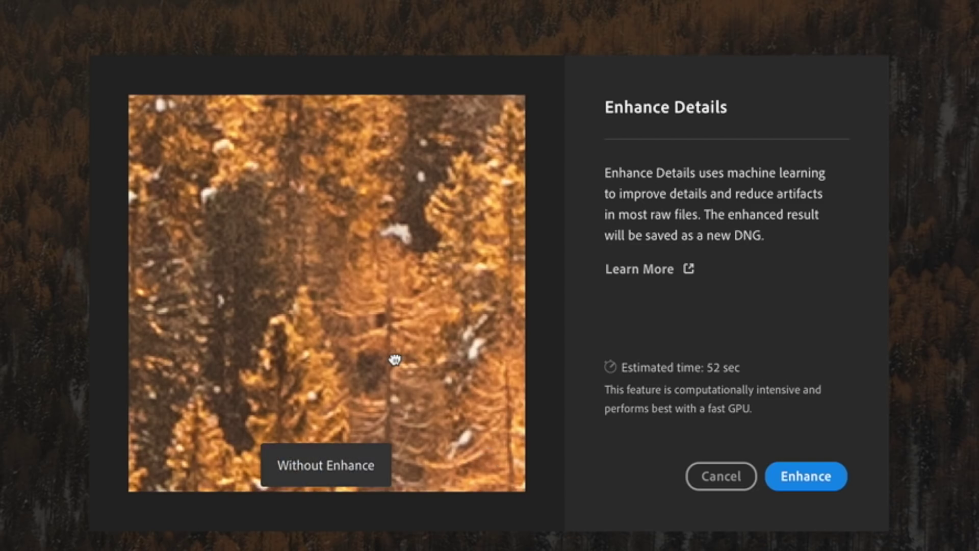
left_click(395, 359)
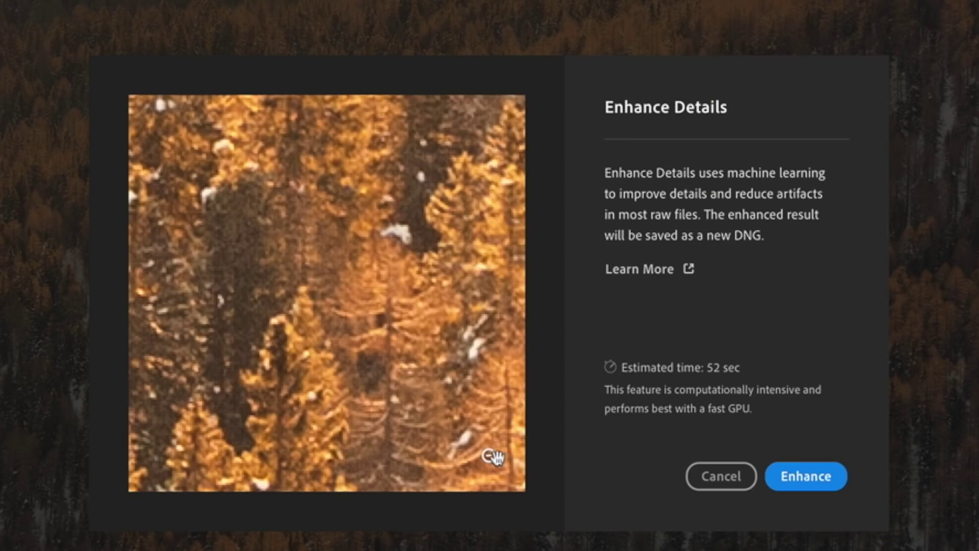
left_click(494, 457)
left_click(394, 239)
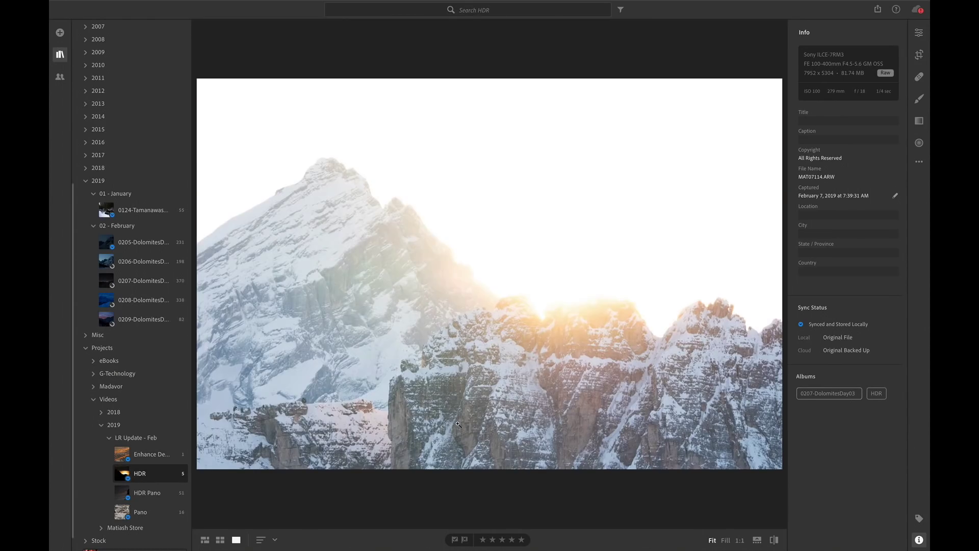
Show the HDR album's five mountain sunrise photos as a thumbnail grid.
key("g")
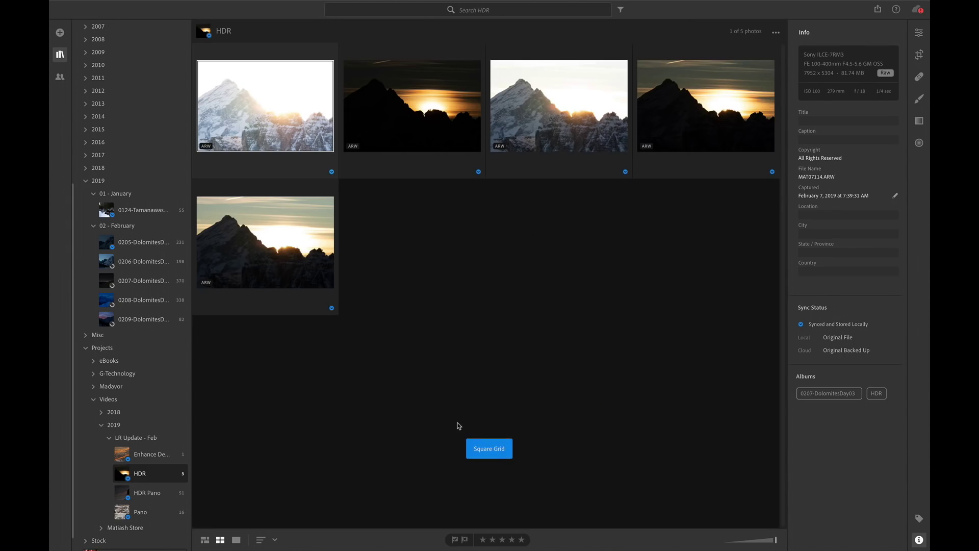
Browse the mountain exposures full size, then select all five in the grid and bring up their actions.
double_click(262, 118)
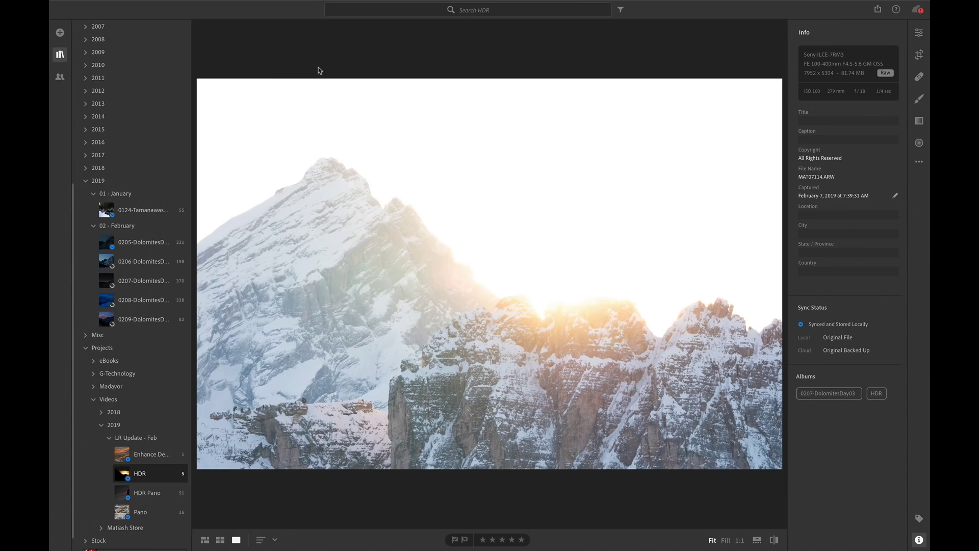
key("Left")
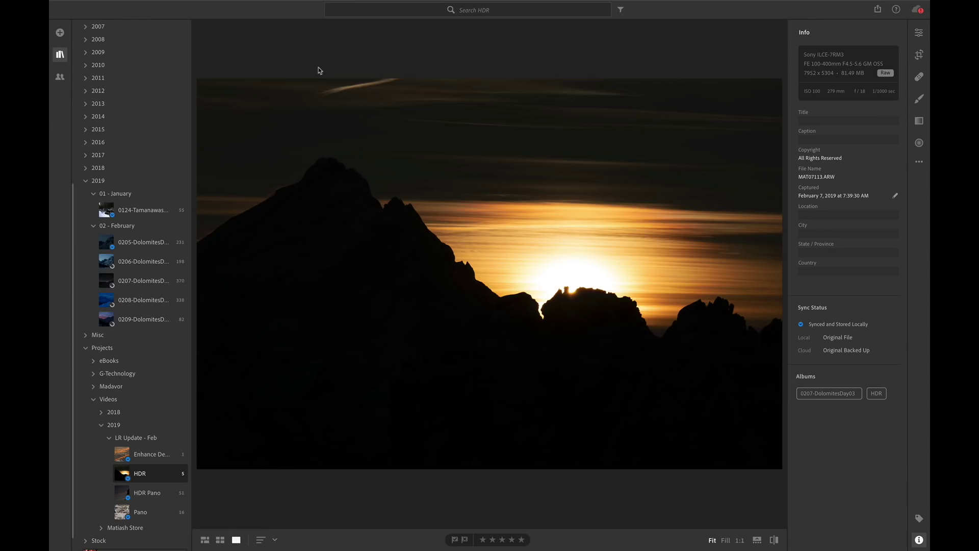
key("Left")
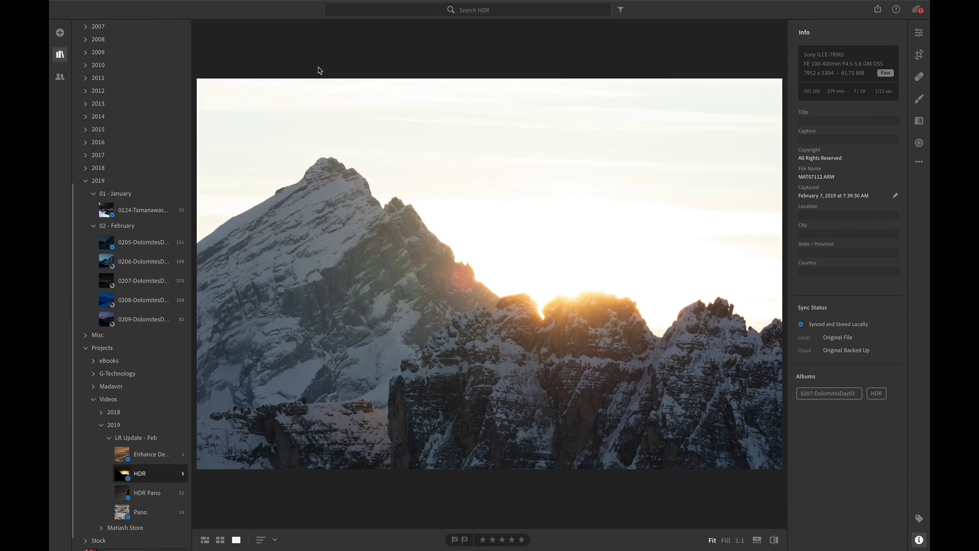
key("Left")
key("Left")
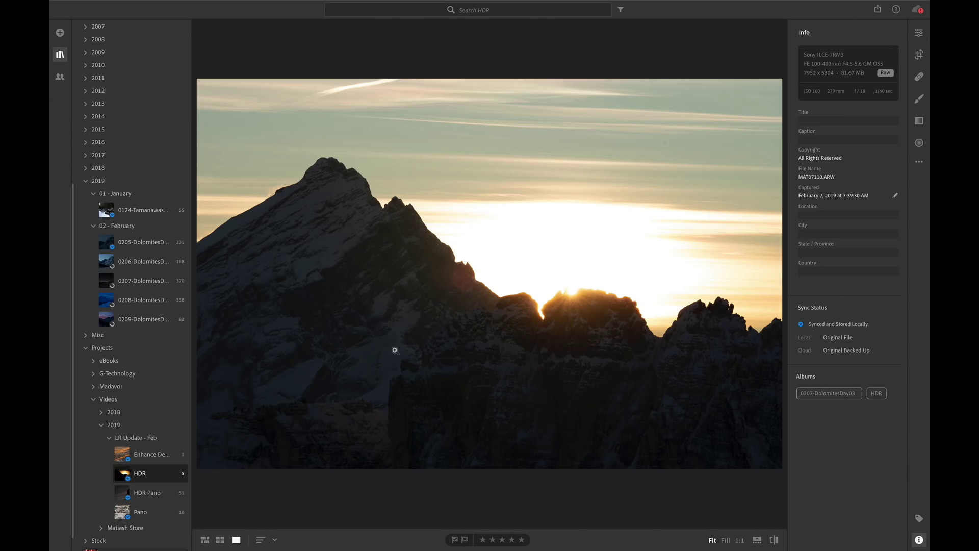
key("g")
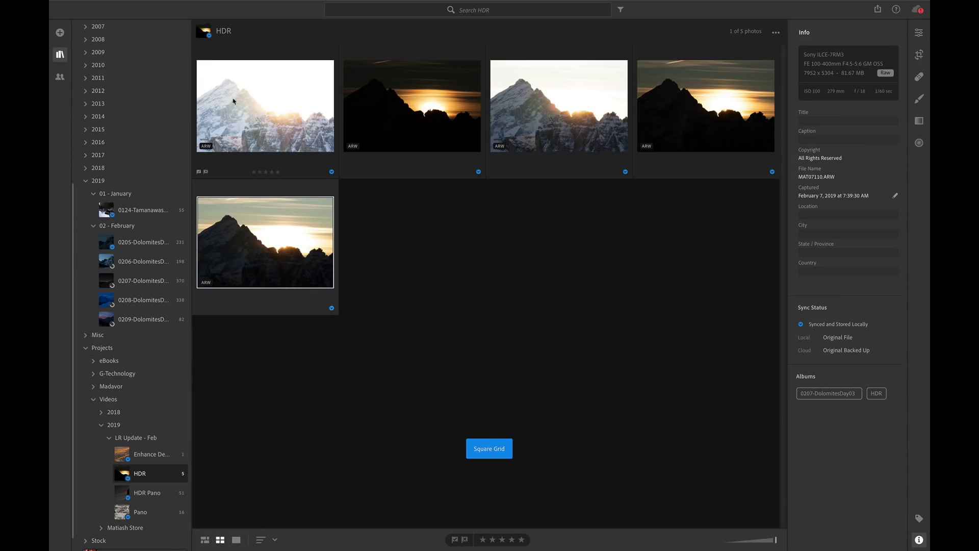
key("super+a")
right_click(257, 102)
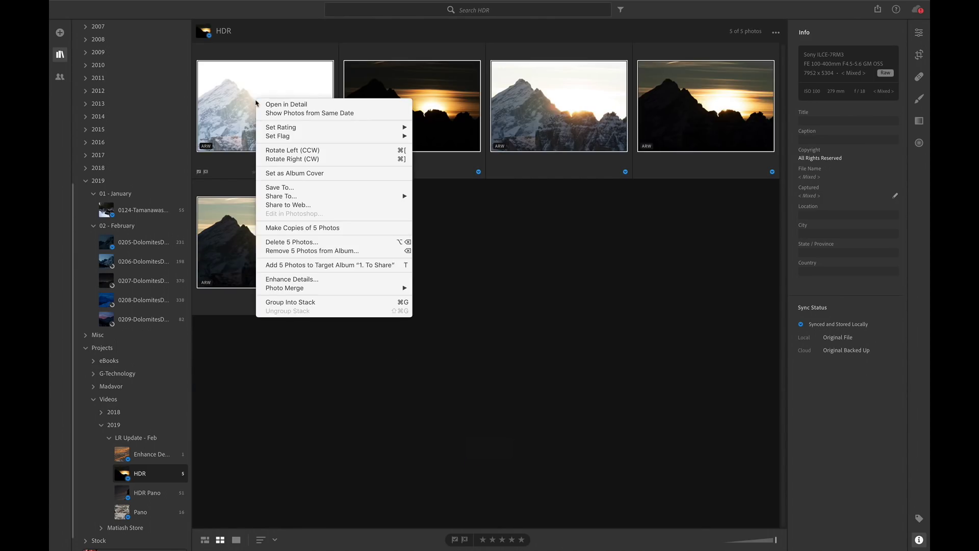
mouse_move(285, 288)
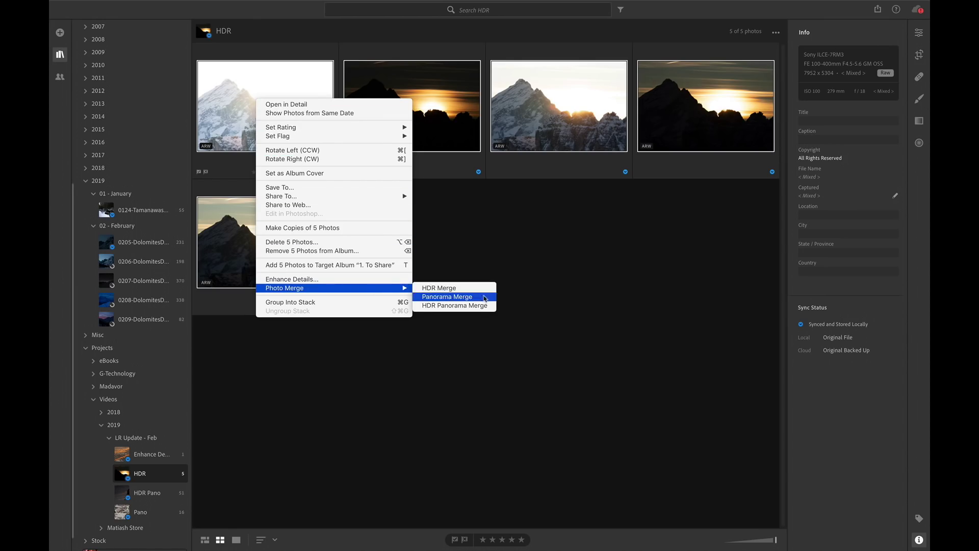
HDR-merge the five exposures and expand the resulting stack to see its sources.
left_click(487, 289)
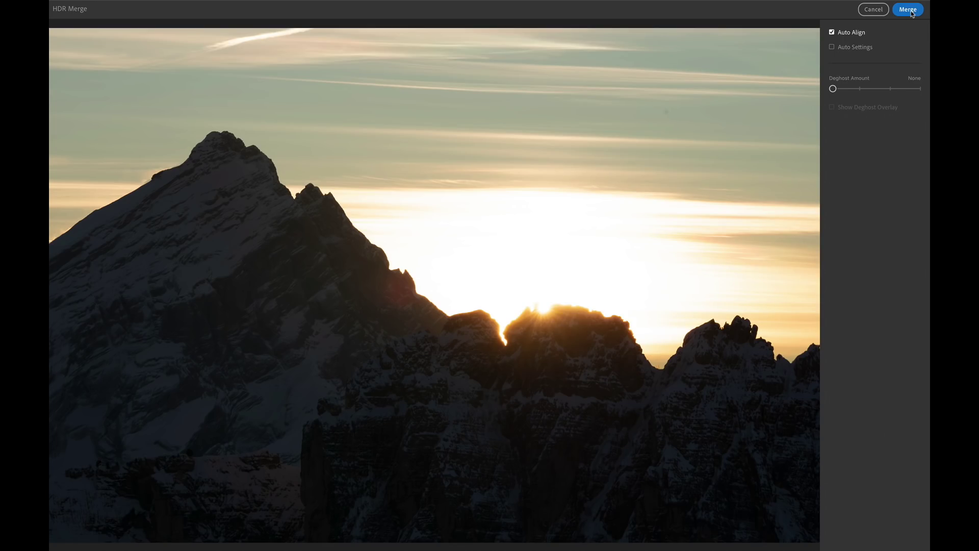
left_click(908, 9)
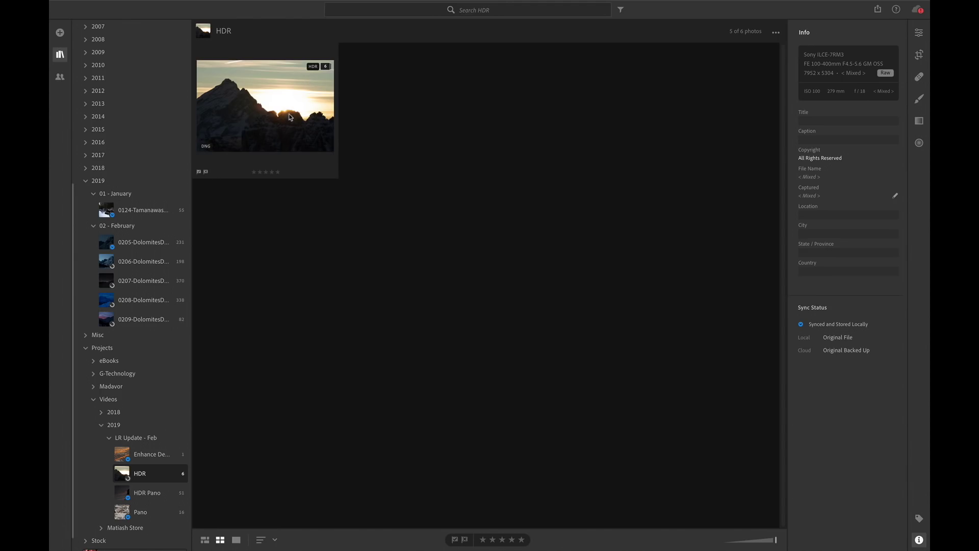
left_click(327, 67)
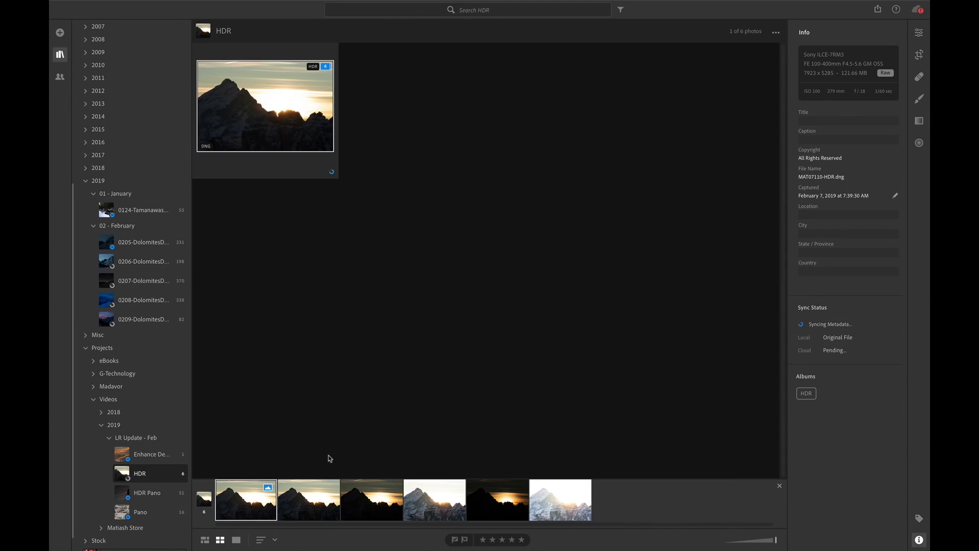
Open the merged HDR photo and pull Highlights to -61 and Blacks to -91.
double_click(296, 98)
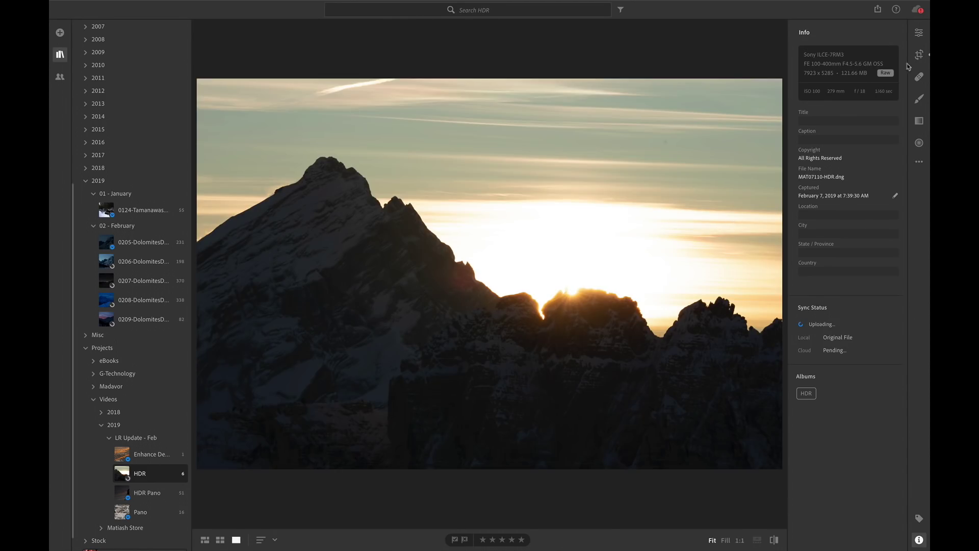
left_click(921, 33)
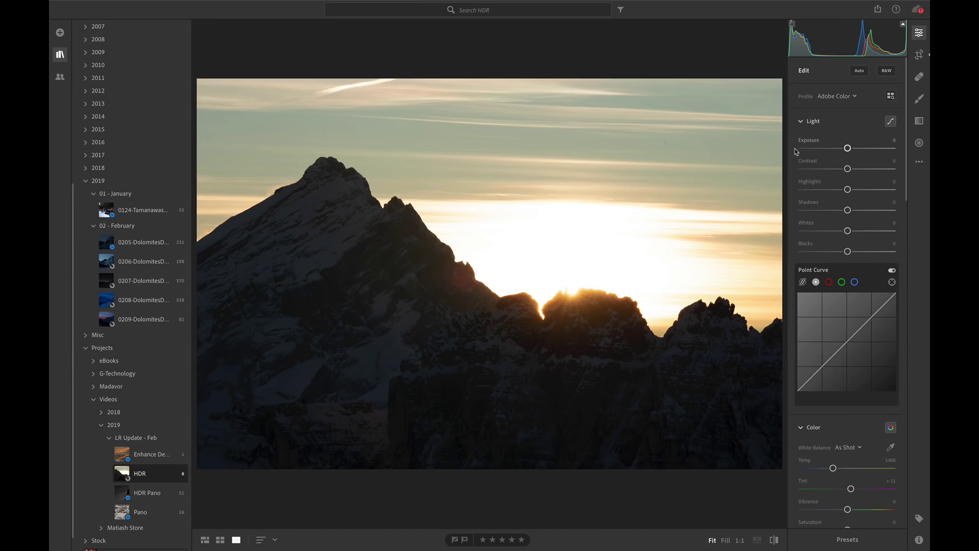
left_click_drag(848, 189, 819, 189)
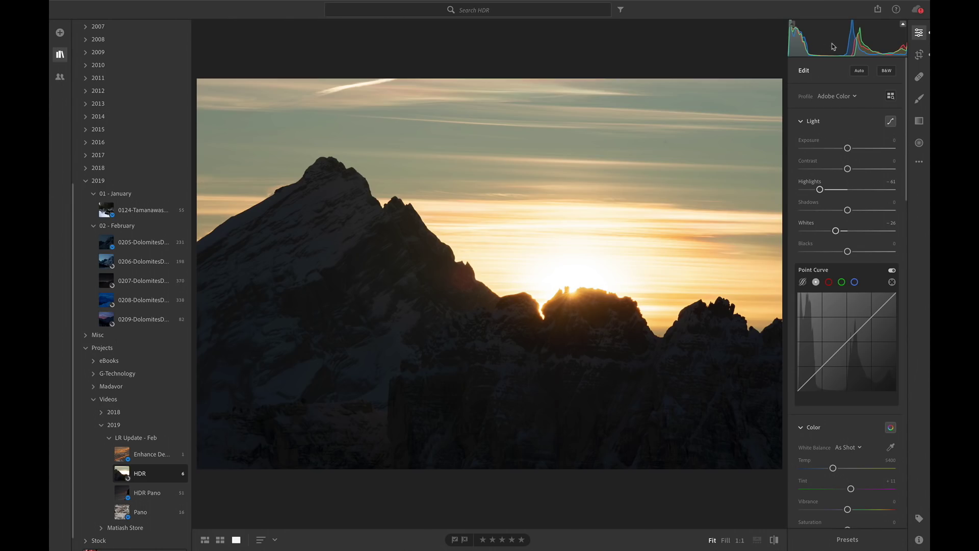
scroll(832, 46, "down", 1)
scroll(833, 46, "up", 1)
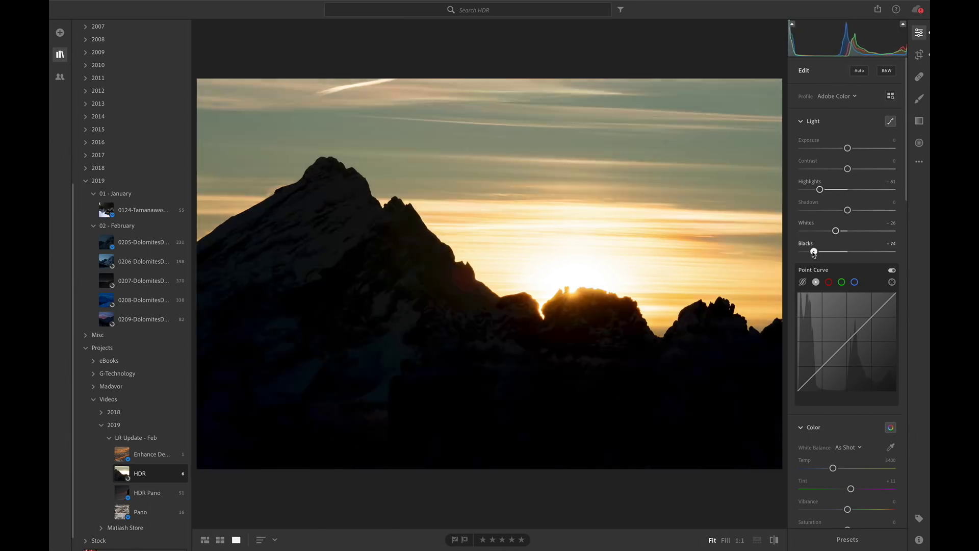
left_click_drag(848, 251, 806, 251)
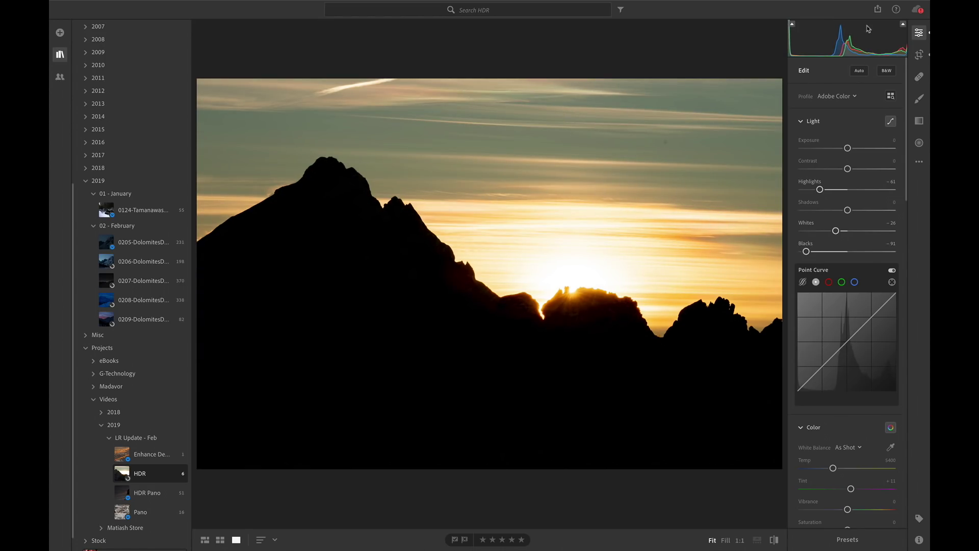
Toggle the highlight and shadow clipping overlays on and then off.
left_click(903, 27)
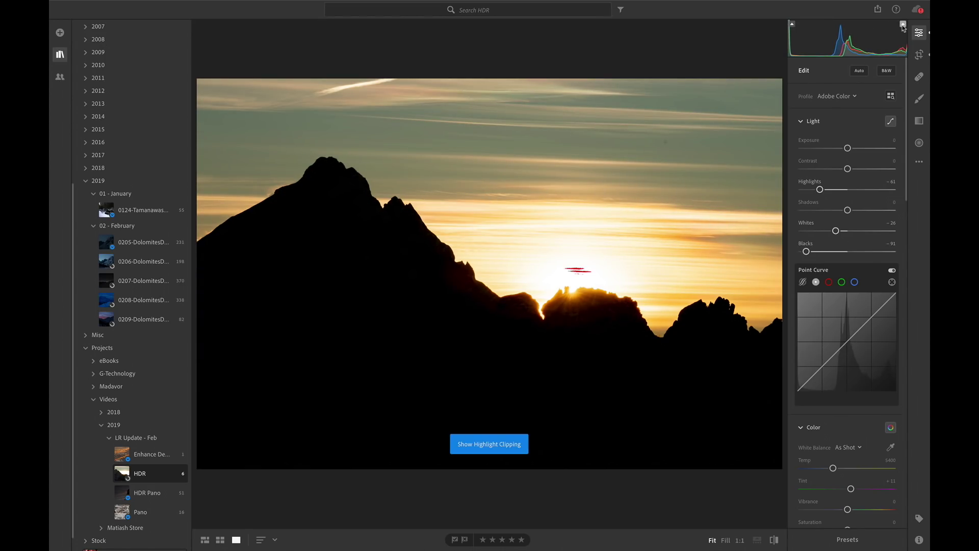
left_click(791, 27)
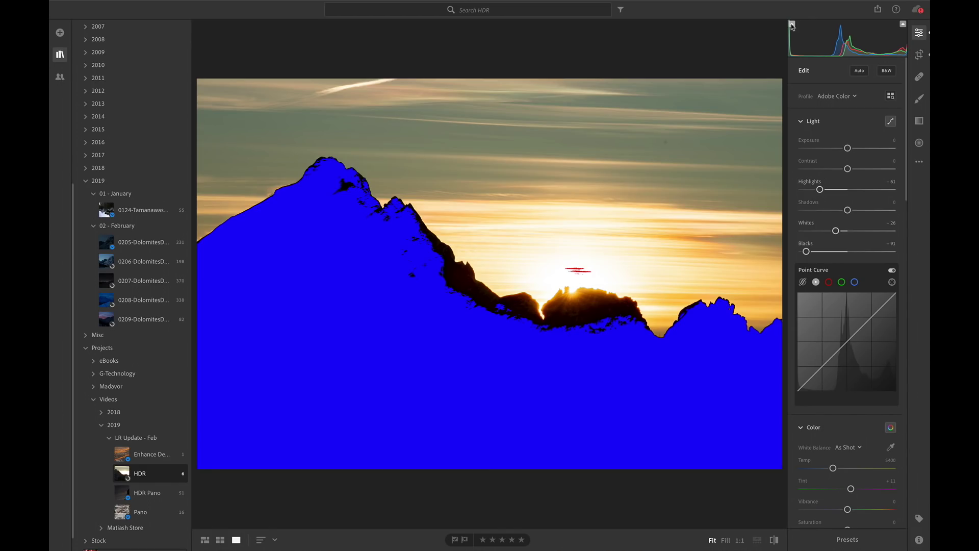
left_click(791, 27)
left_click(903, 25)
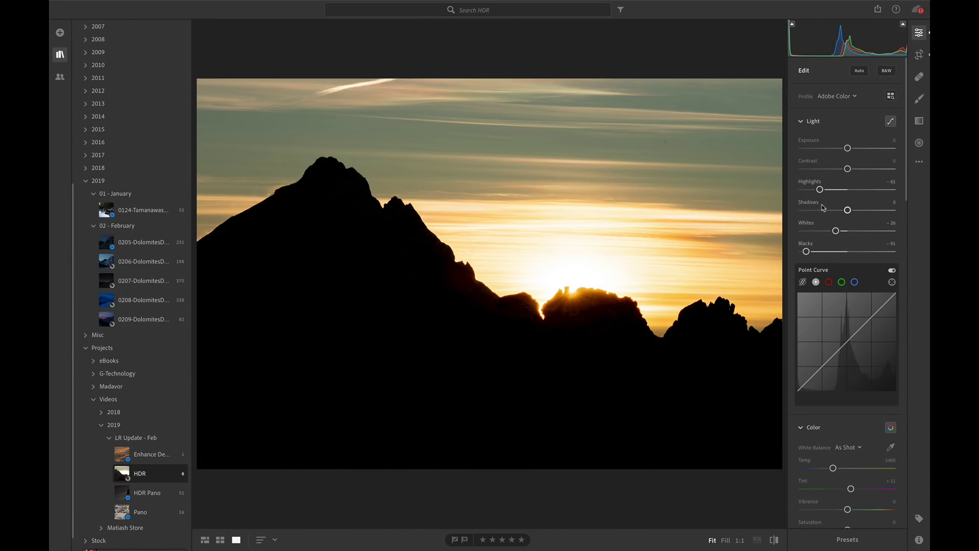
Set Blacks +4, Shadows +48, Exposure -0.37 and Highlights -66.
left_click_drag(807, 251, 849, 251)
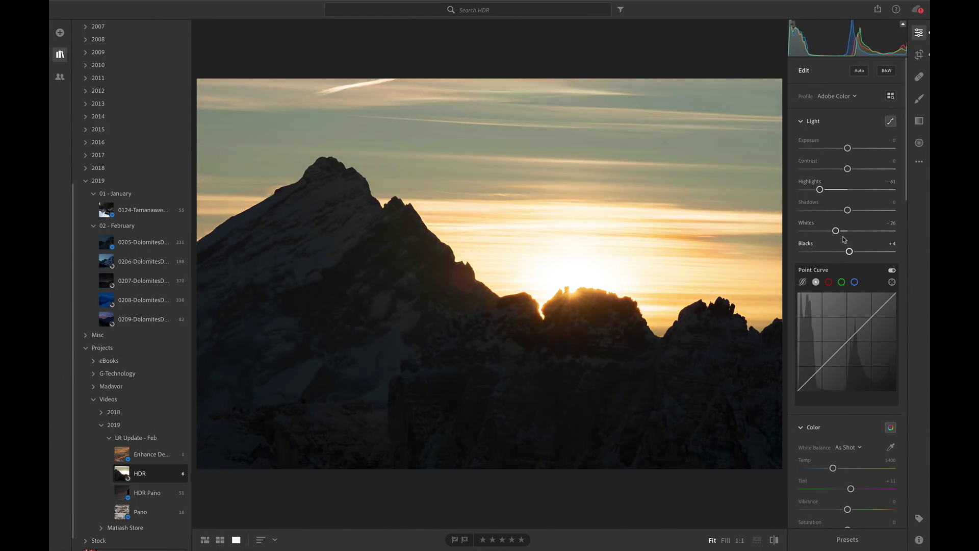
left_click_drag(847, 209, 869, 210)
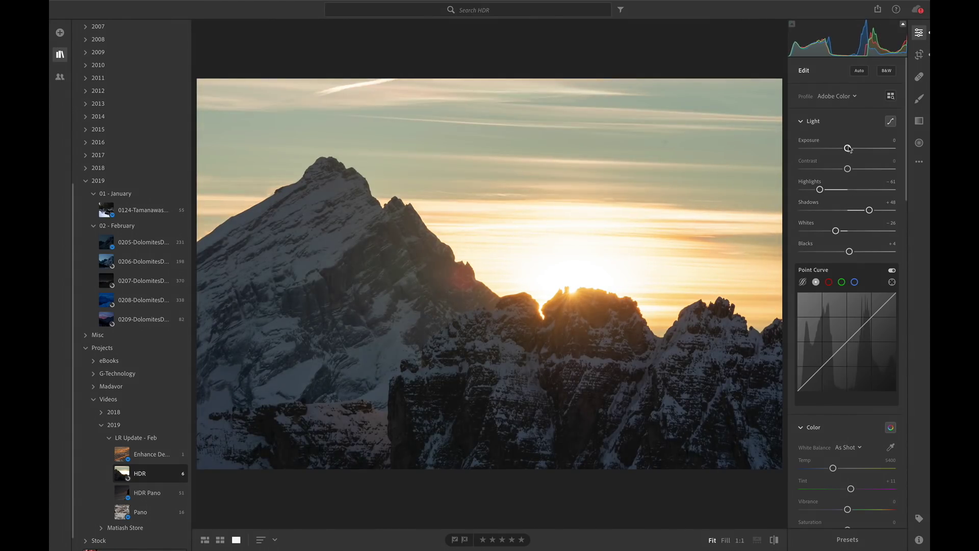
left_click_drag(848, 148, 845, 148)
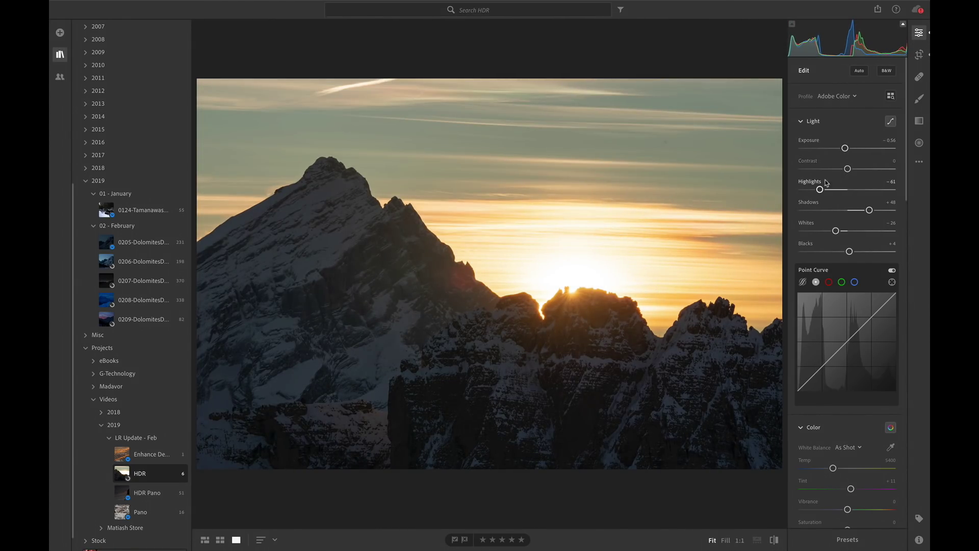
left_click_drag(821, 190, 818, 190)
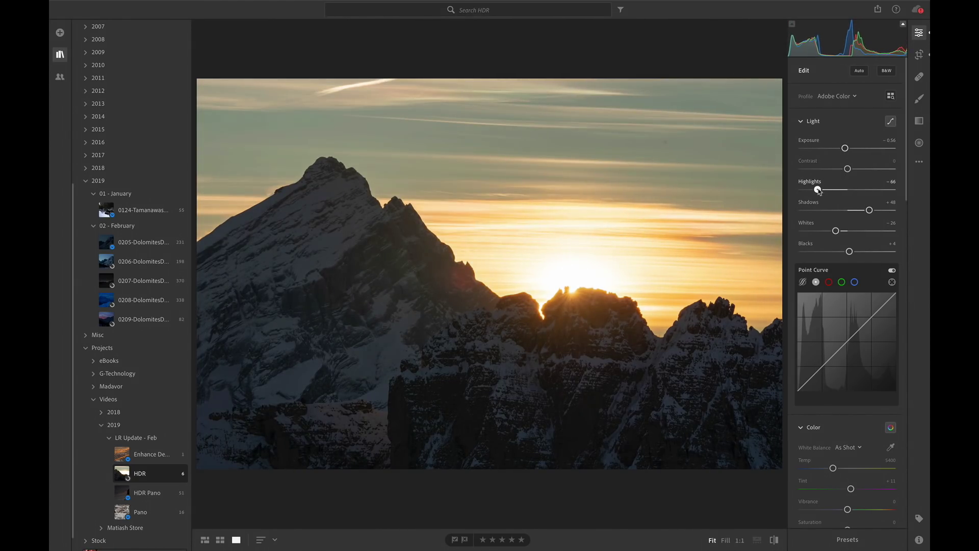
Inspect the sun at 100%, nudge exposure up, and compare against the original.
left_click(576, 302)
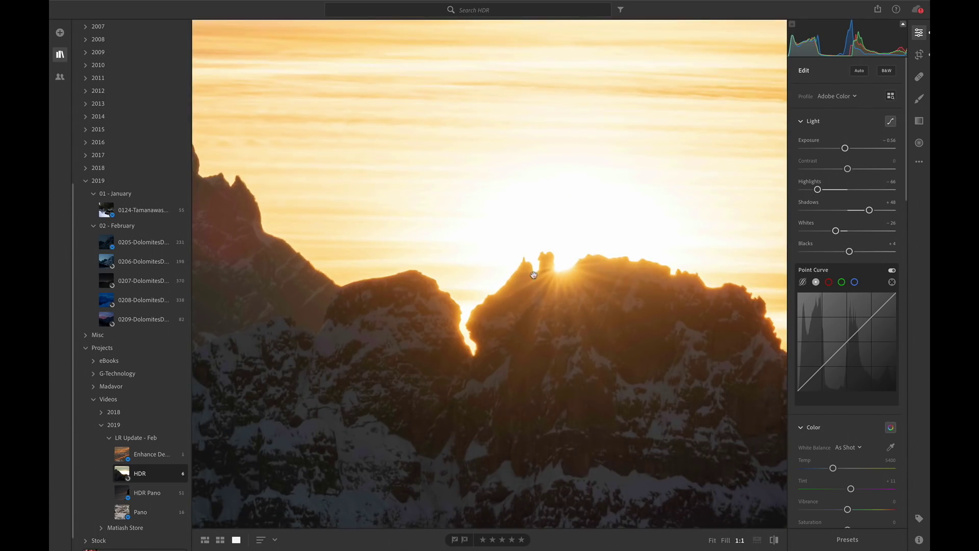
left_click(555, 277)
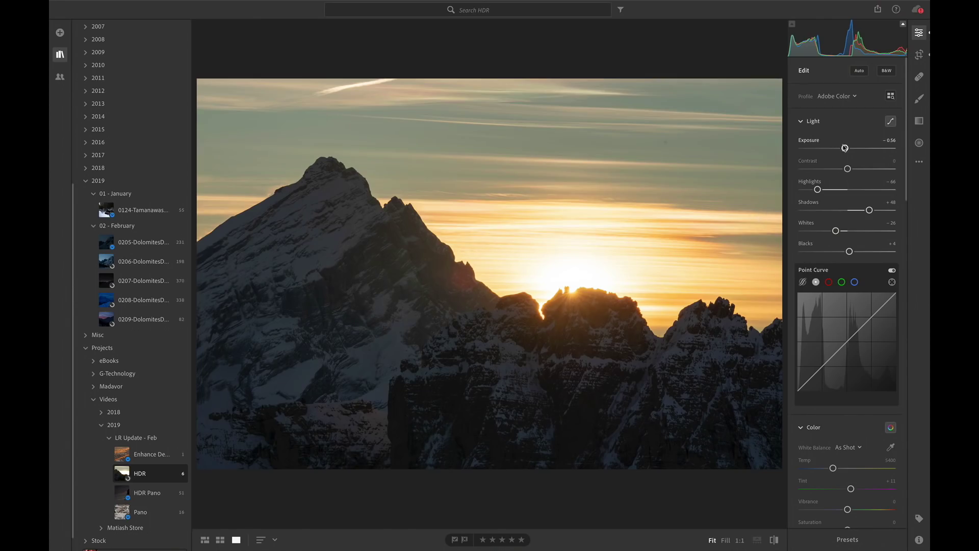
left_click_drag(845, 148, 847, 149)
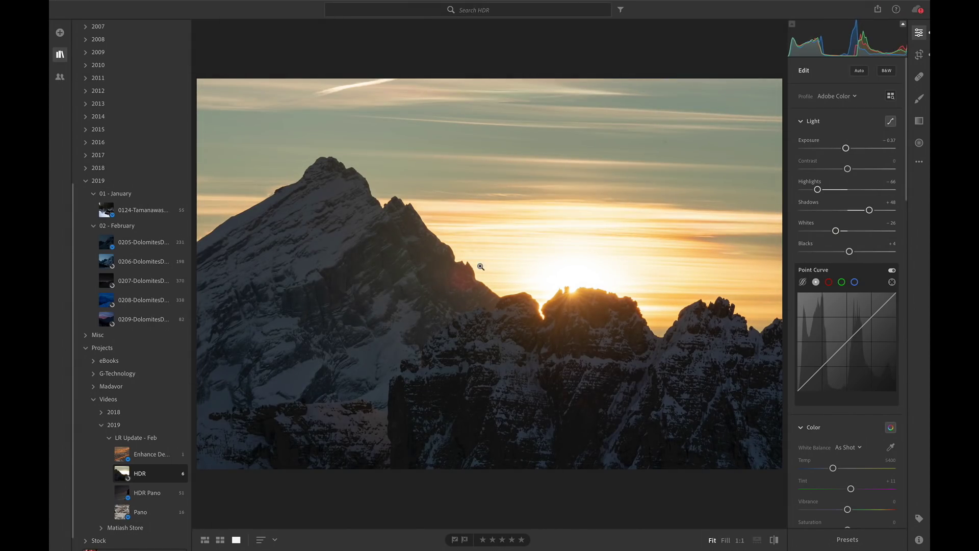
key("backslash")
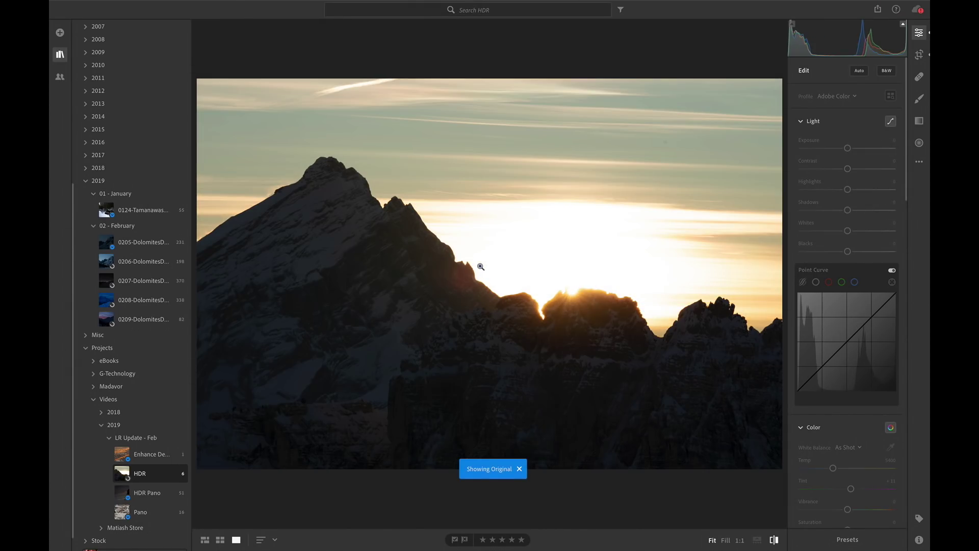
key("backslash")
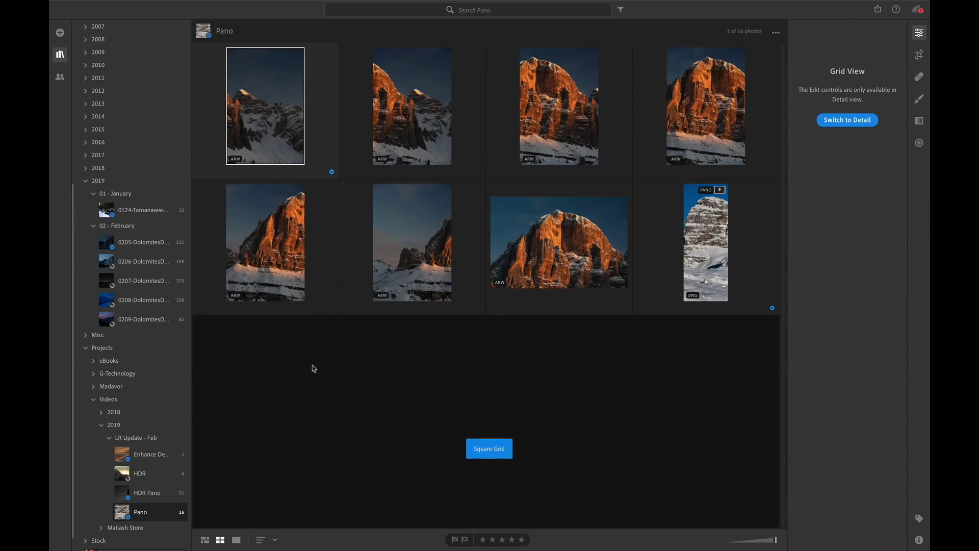
Browse the Pano album's mountain frames full size, then Shift-select the first six in the grid.
double_click(538, 265)
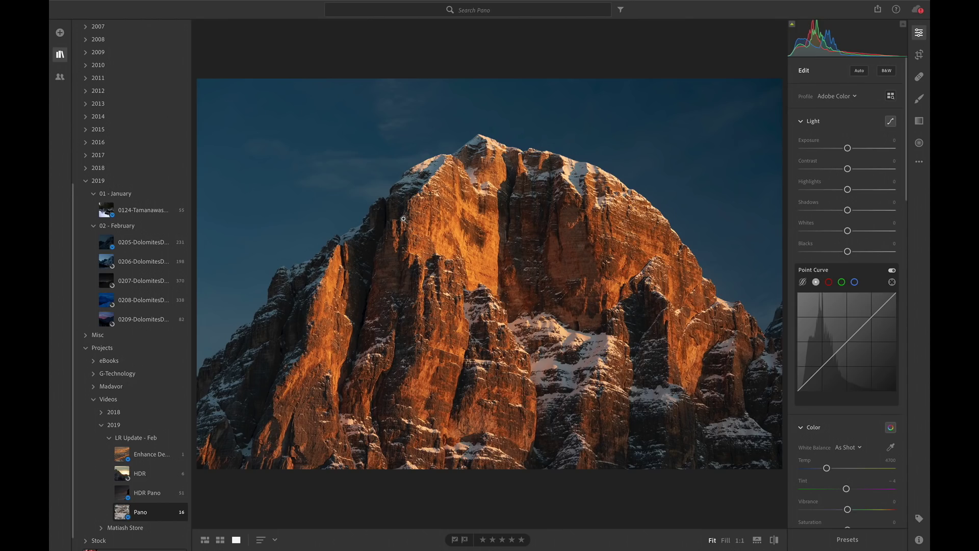
key("g")
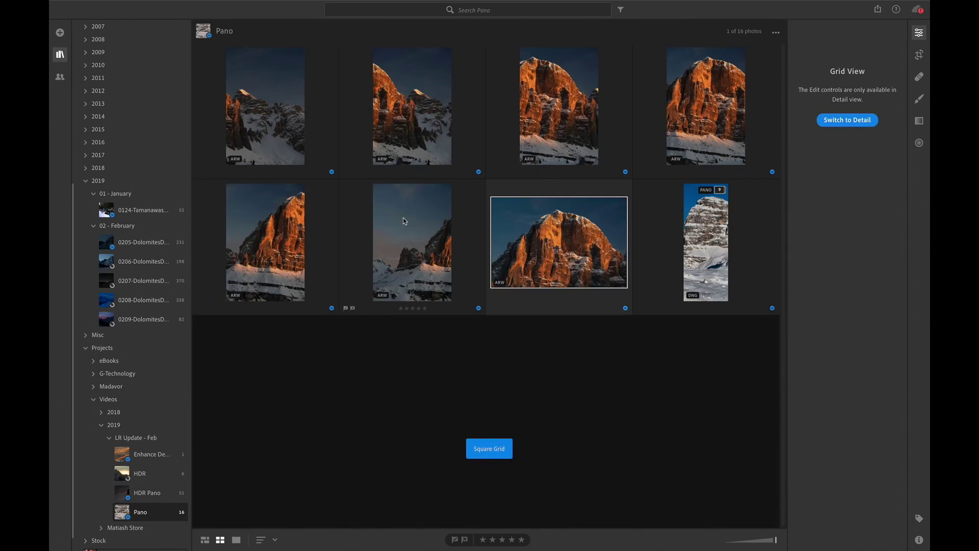
double_click(388, 234)
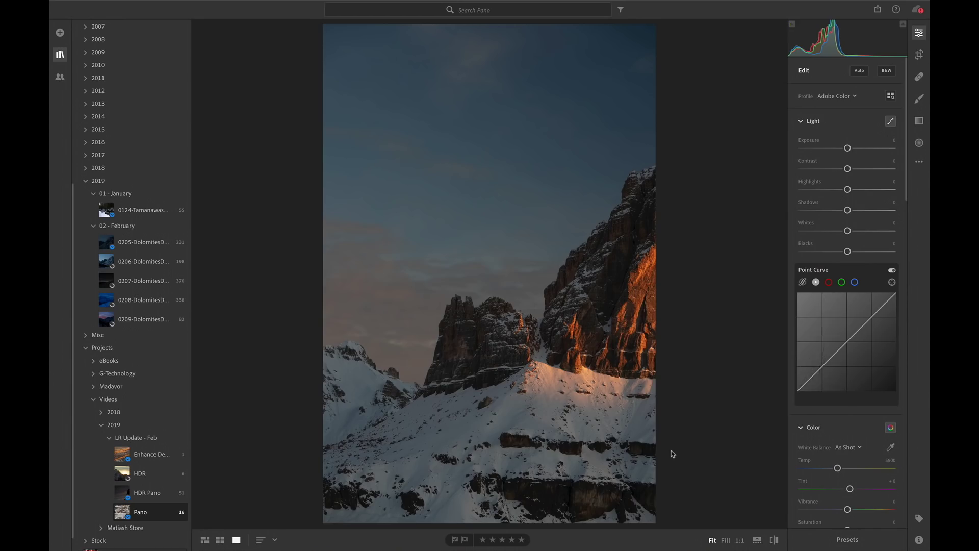
key("Right")
key("Right")
key("Right")
key("Right")
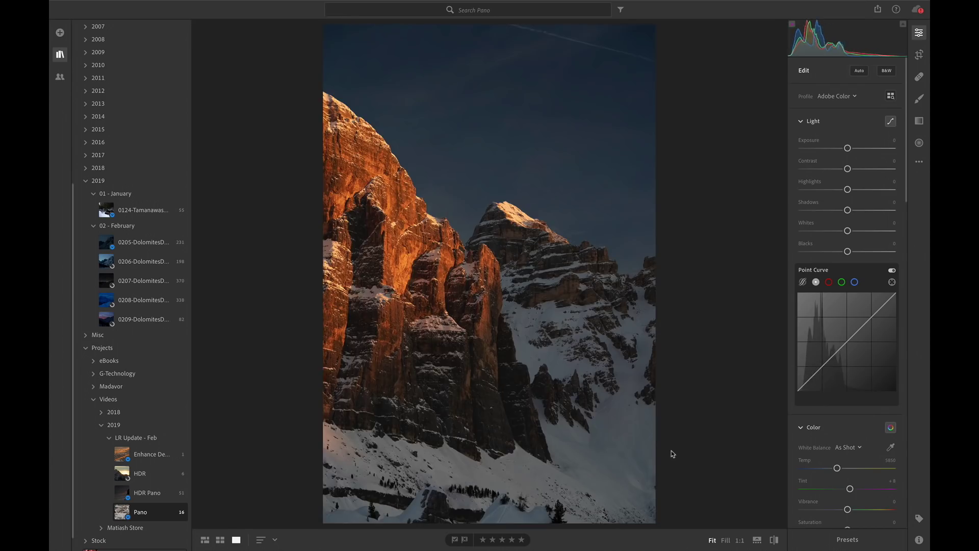
key("Right")
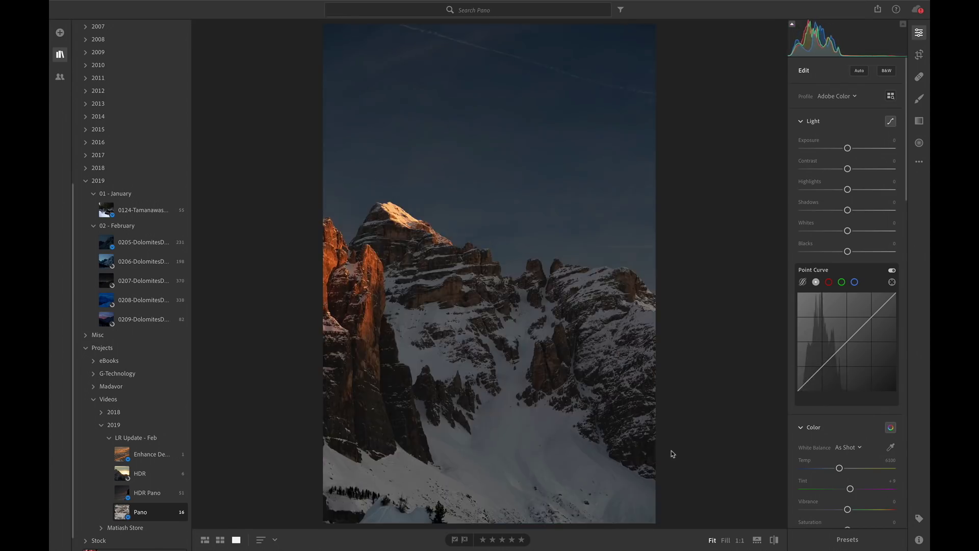
key("g")
left_click(395, 233, "shift")
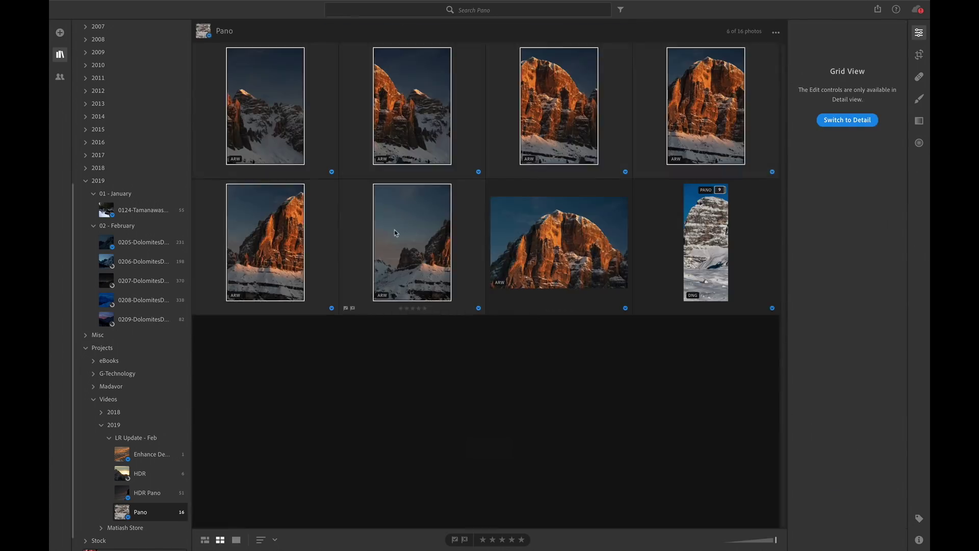
Merge the six frames into a Perspective panorama with Auto Crop, after testing Boundary Warp.
right_click(395, 233)
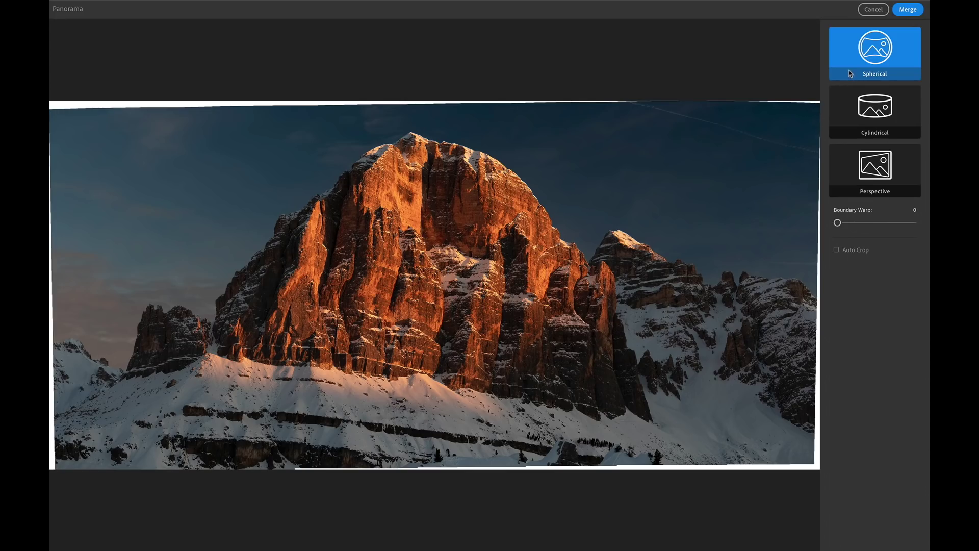
left_click(845, 124)
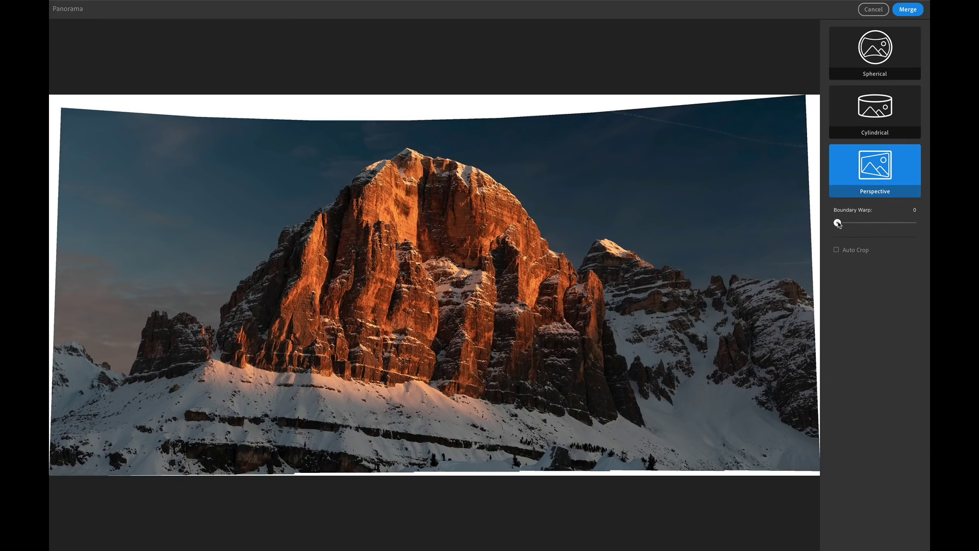
left_click_drag(837, 222, 913, 223)
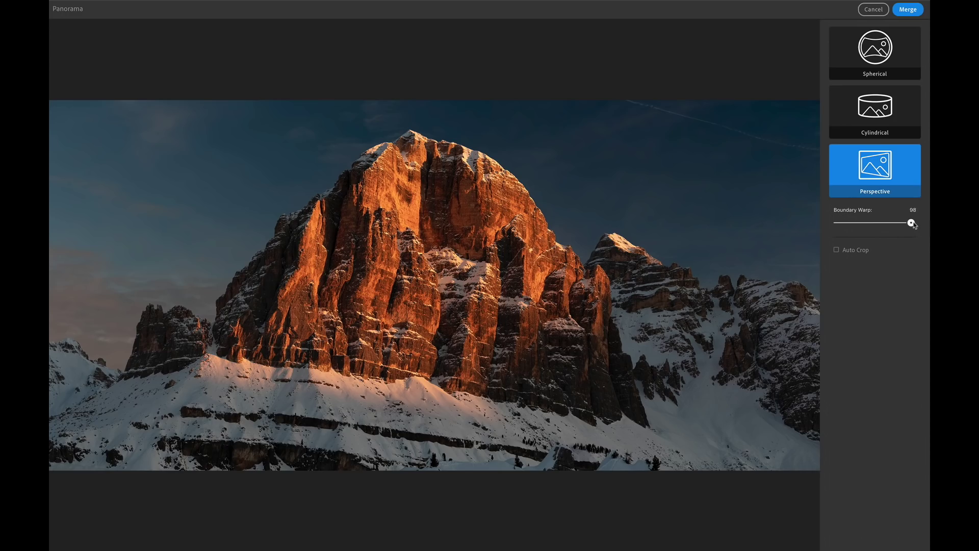
left_click_drag(912, 223, 837, 223)
left_click(836, 251)
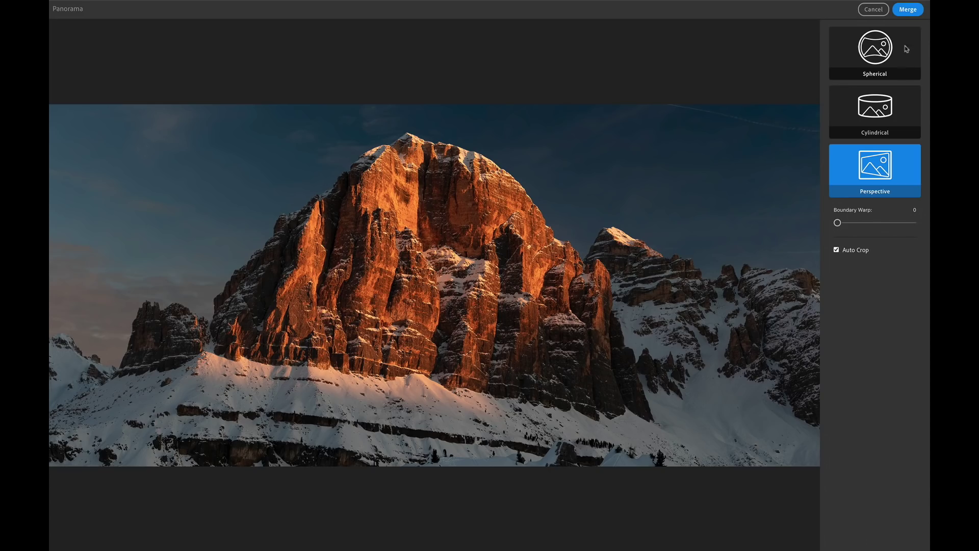
left_click(908, 9)
mouse_move(559, 107)
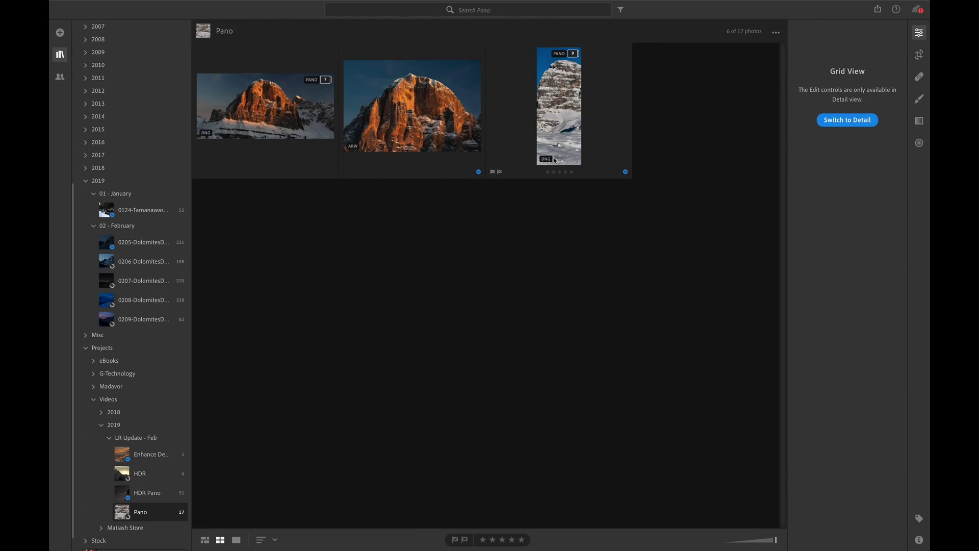
Open the merged panorama large and check the snowy foreground at full size.
left_click(278, 103)
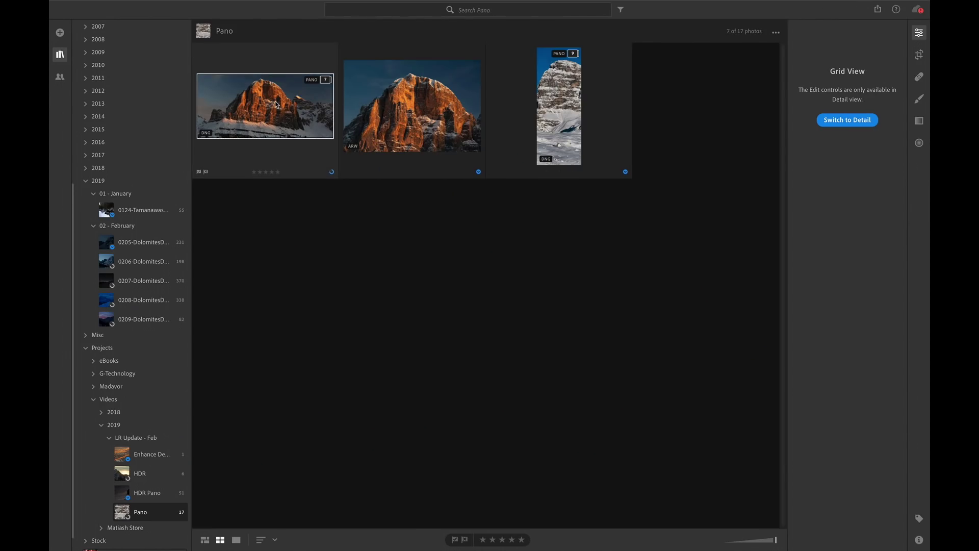
double_click(277, 103)
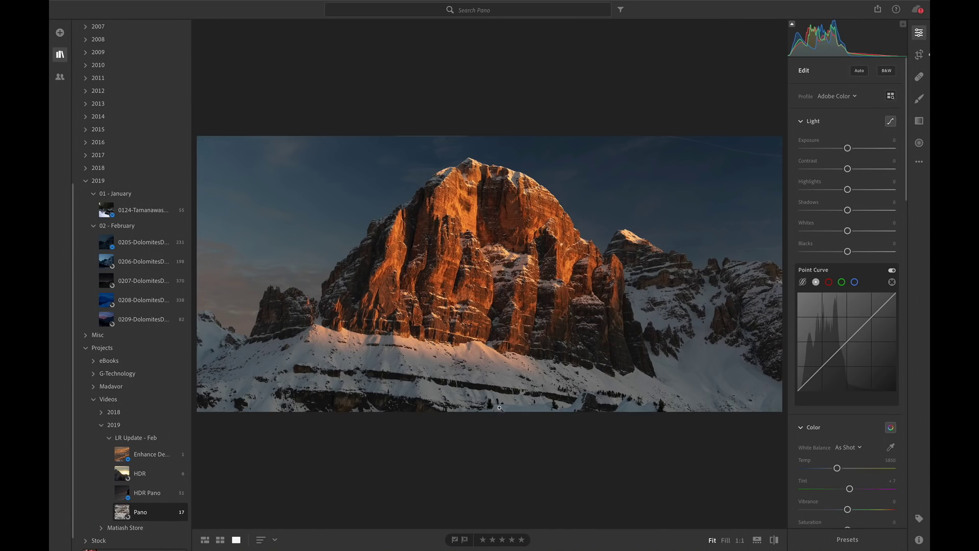
left_click(501, 406)
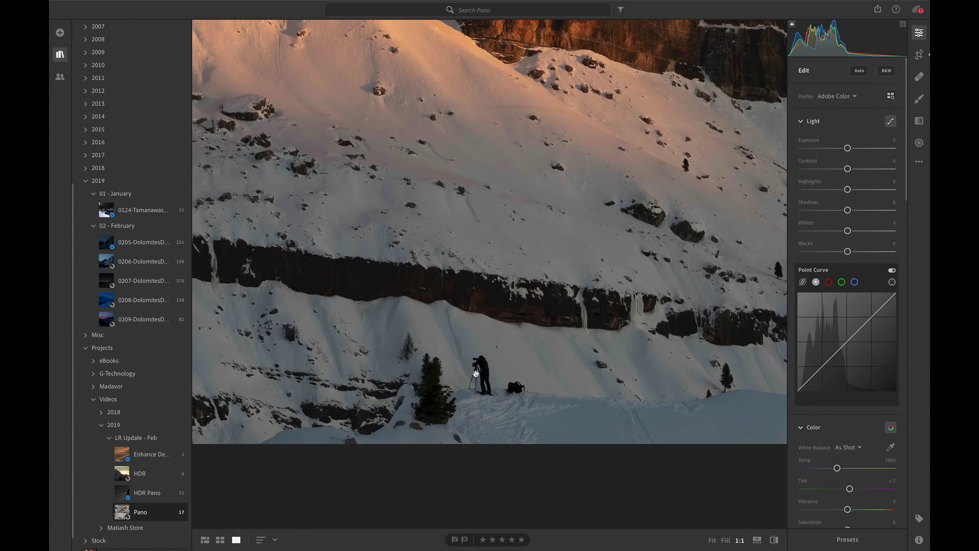
left_click(472, 352)
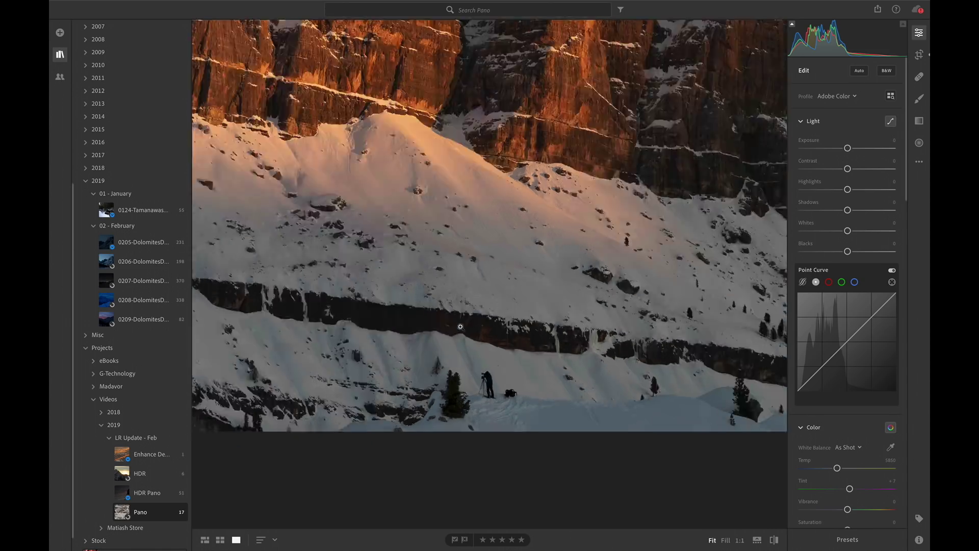
Check the lit peak at full size, refit the view, and return to the grid.
left_click(455, 171)
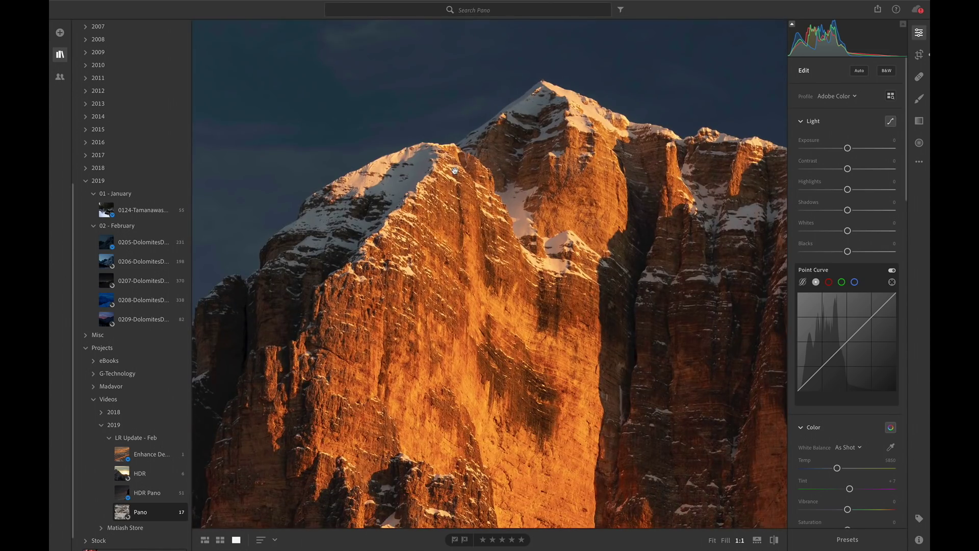
left_click(455, 169)
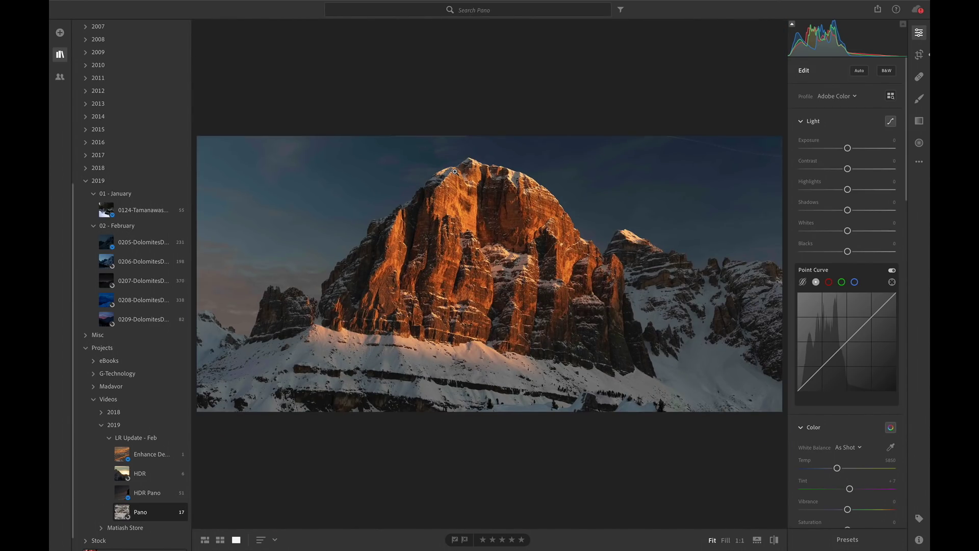
key("g")
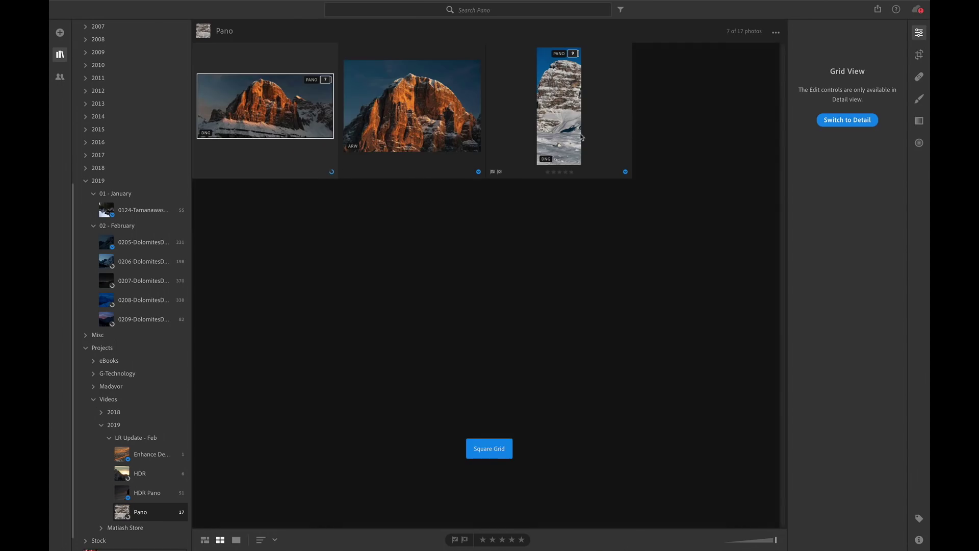
View the vertical panorama at 1:1 around the chapel, refit it, and return to the grid.
double_click(564, 107)
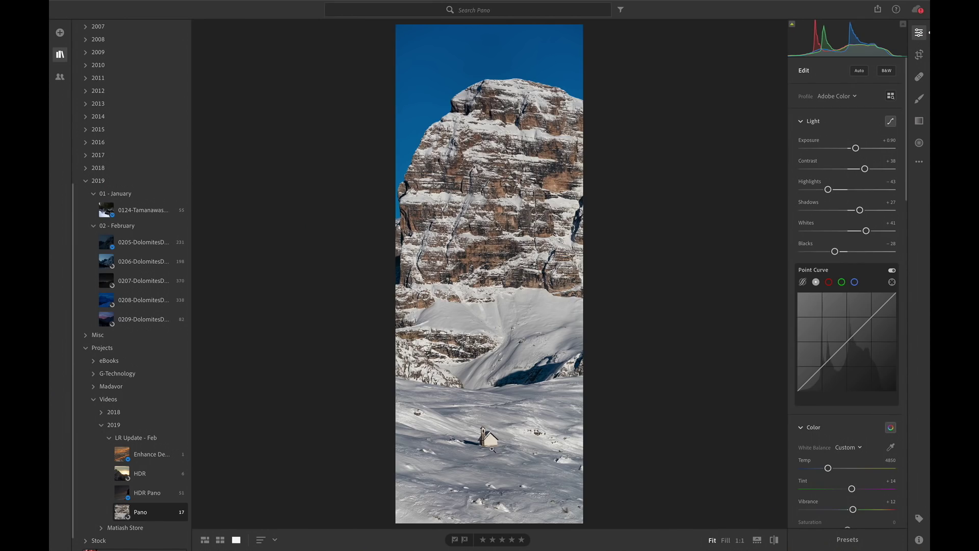
left_click(488, 439)
left_click_drag(490, 441, 496, 363)
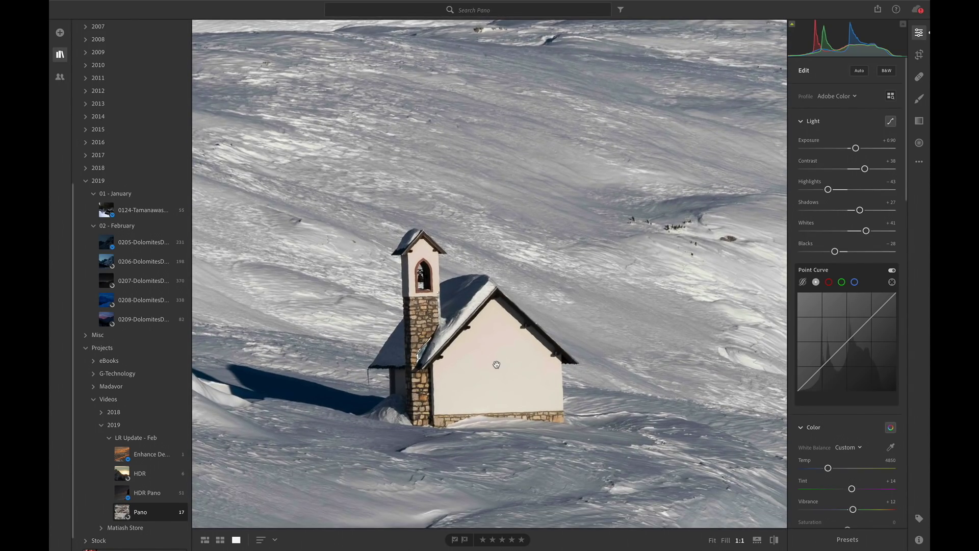
left_click(497, 365)
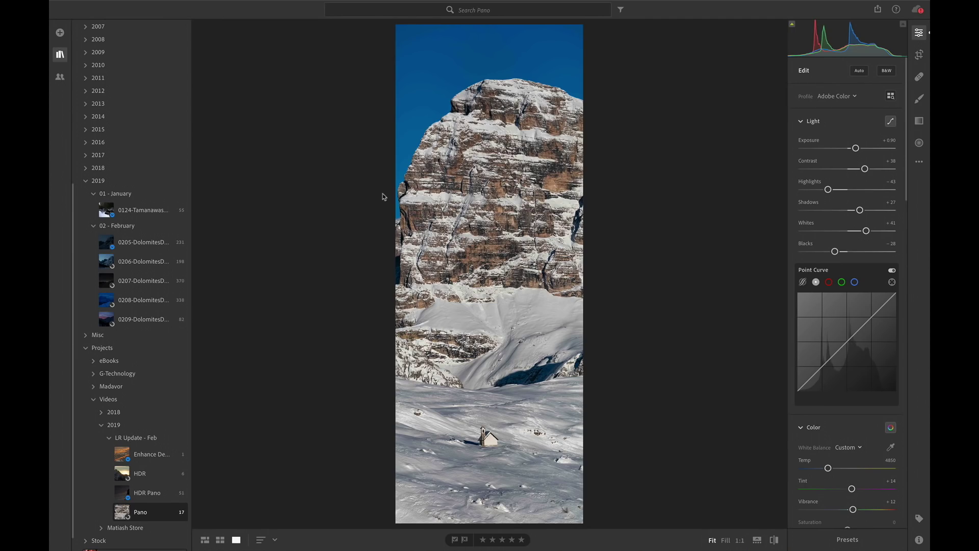
key("g")
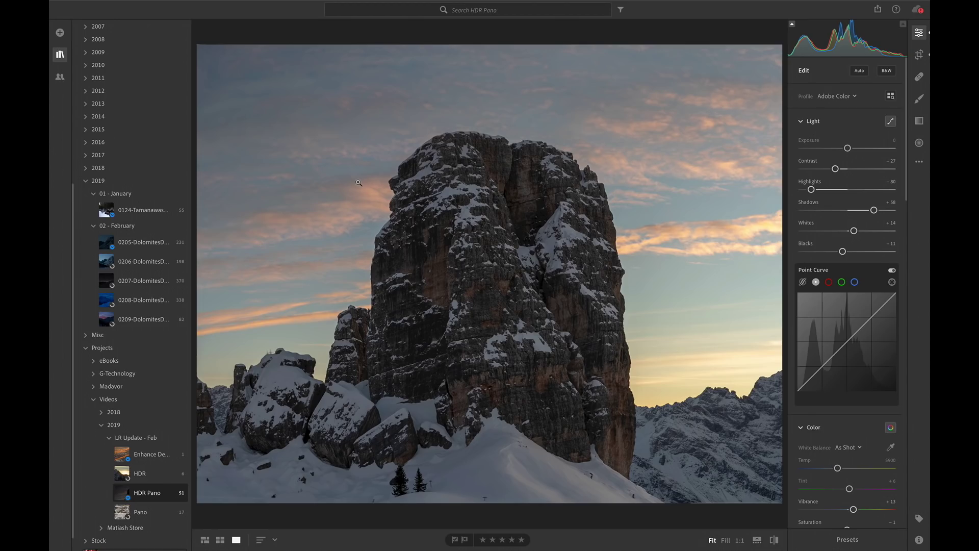
Expand the HDR panorama's stack, browse six bracketed frames, then reopen the panorama large.
key("g")
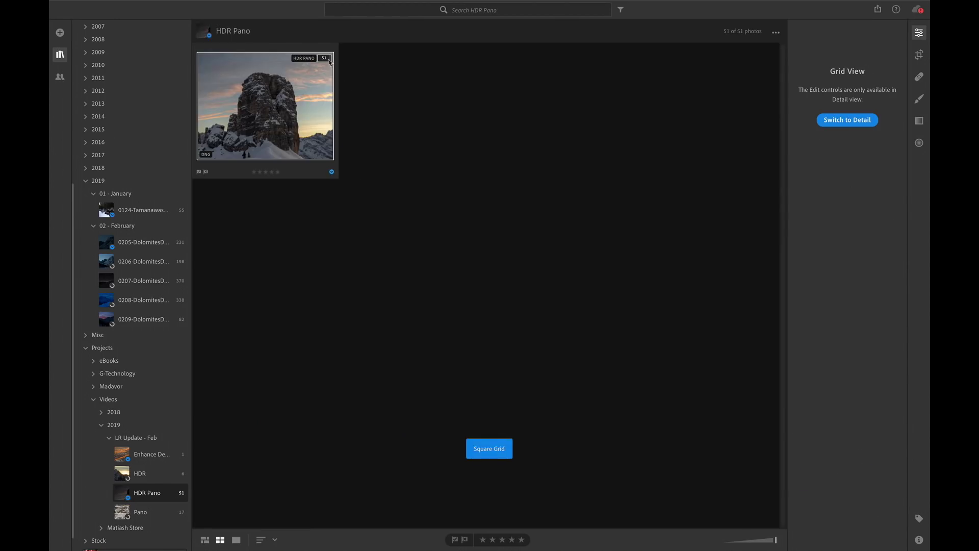
left_click(324, 59)
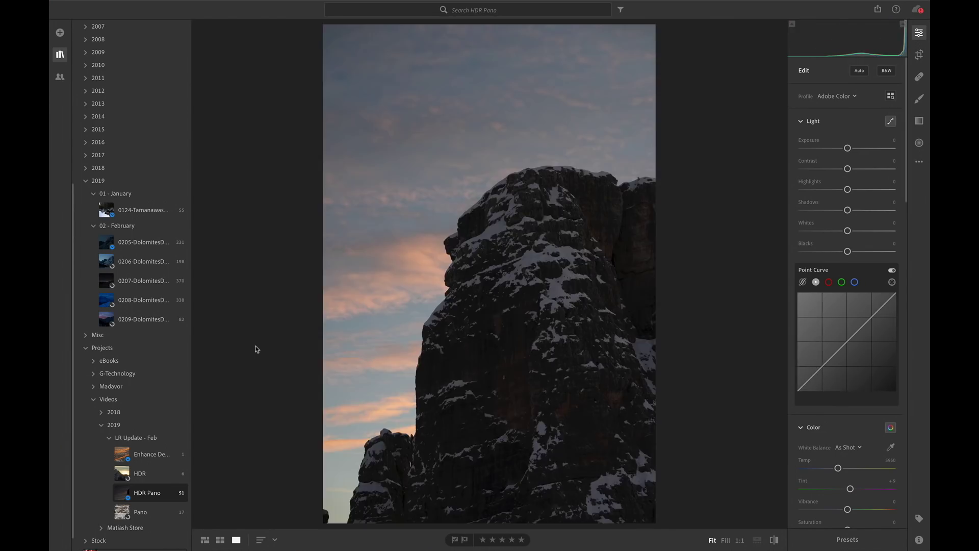
key("Right")
key("Right")
key("Right")
key("Right")
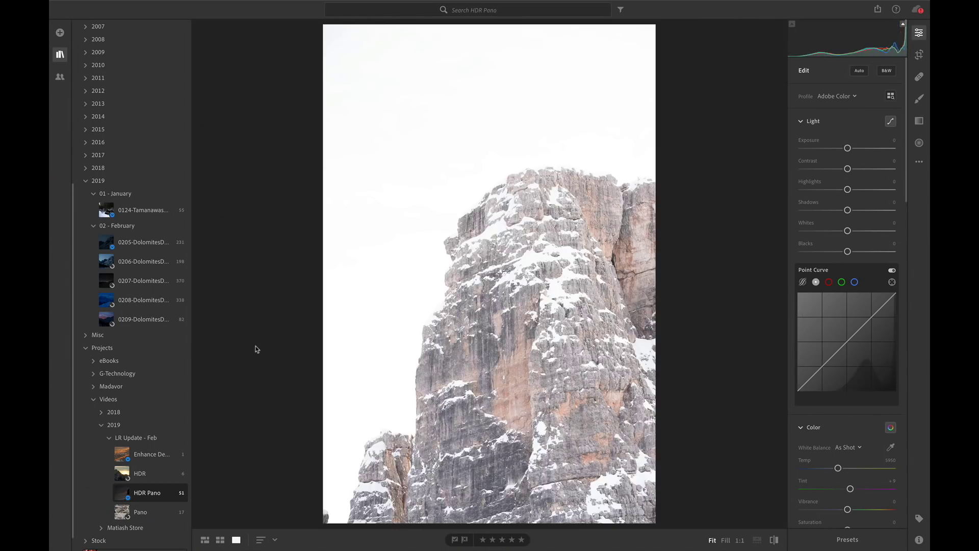
key("Right")
key("Right")
key("Right")
key("Right")
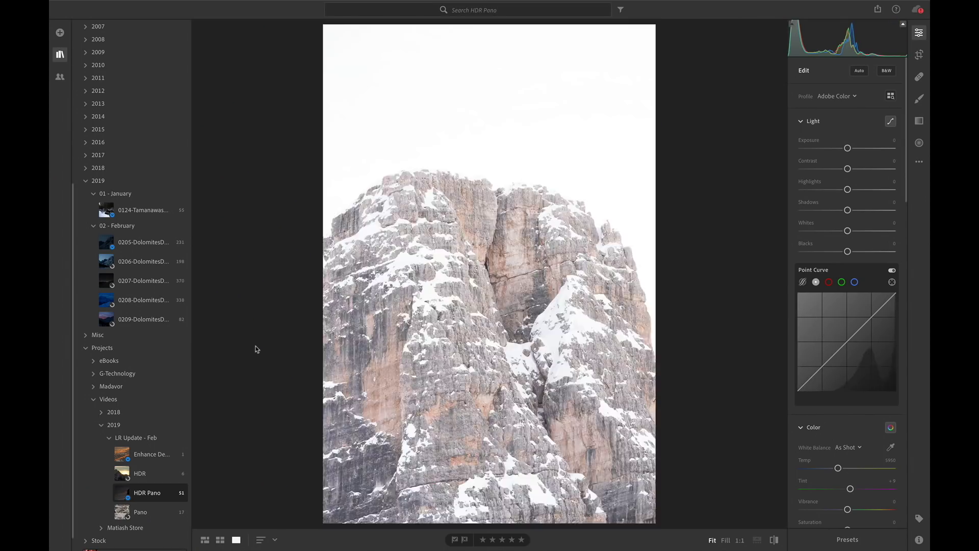
key("Right")
key("Right")
key("Right")
key("Right")
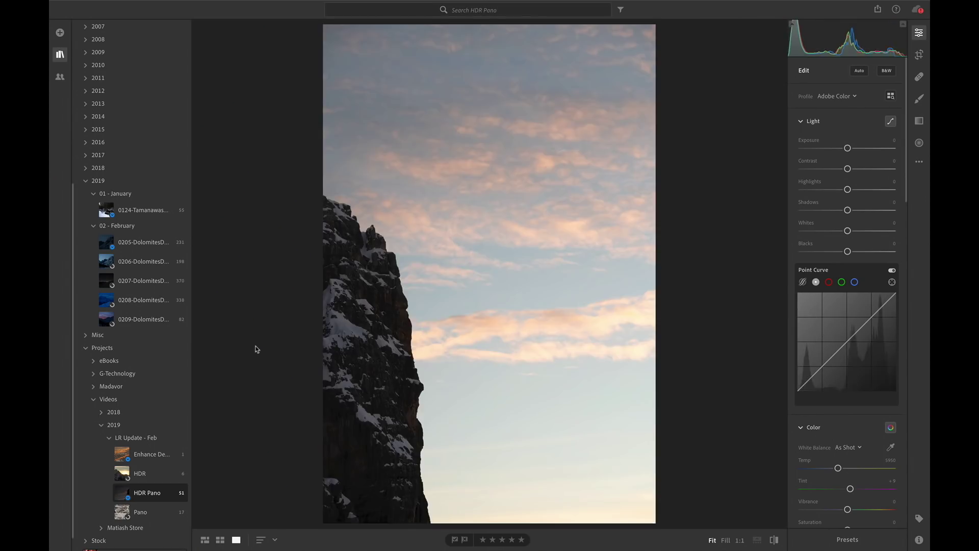
key("Right")
key("Right")
key("Right")
key("Right")
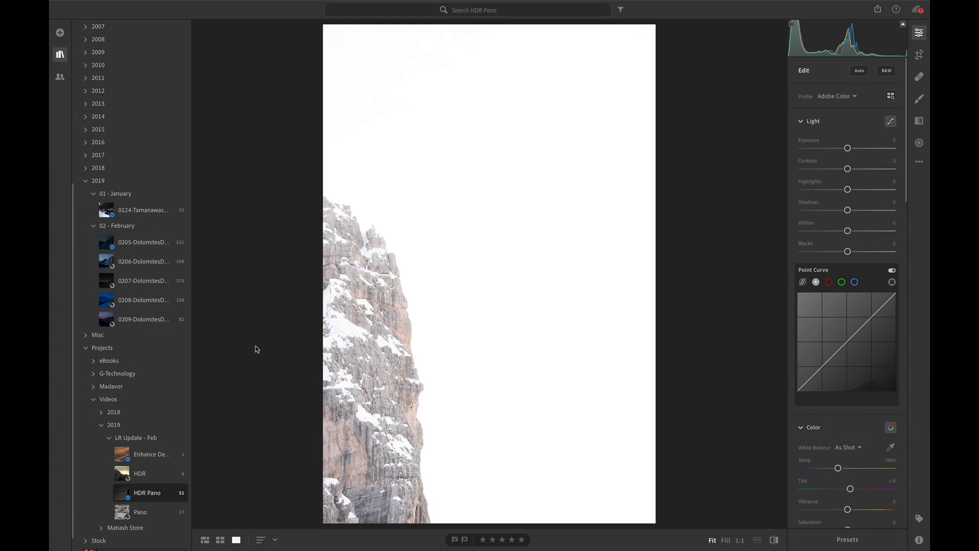
key("Right")
key("Right")
key("Right")
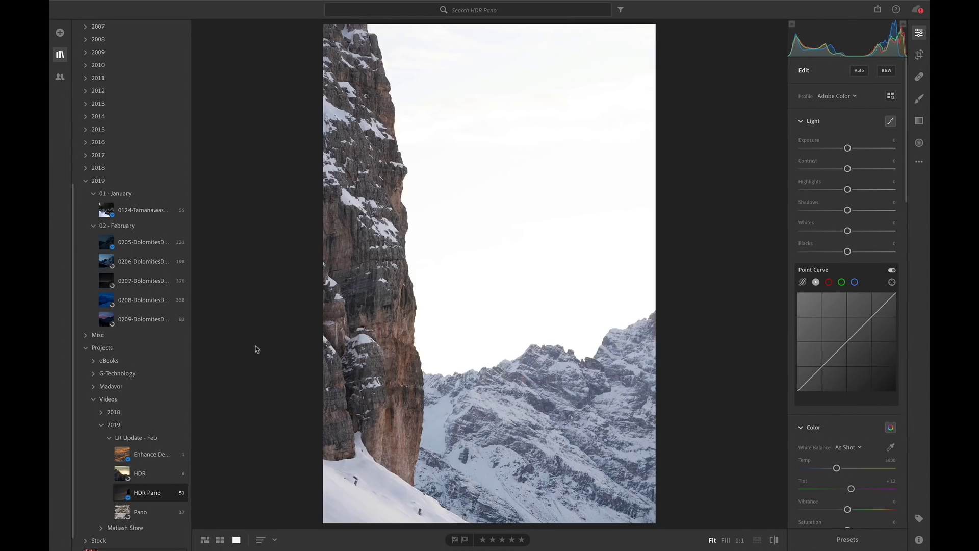
key("Right")
key("Right")
key("Right")
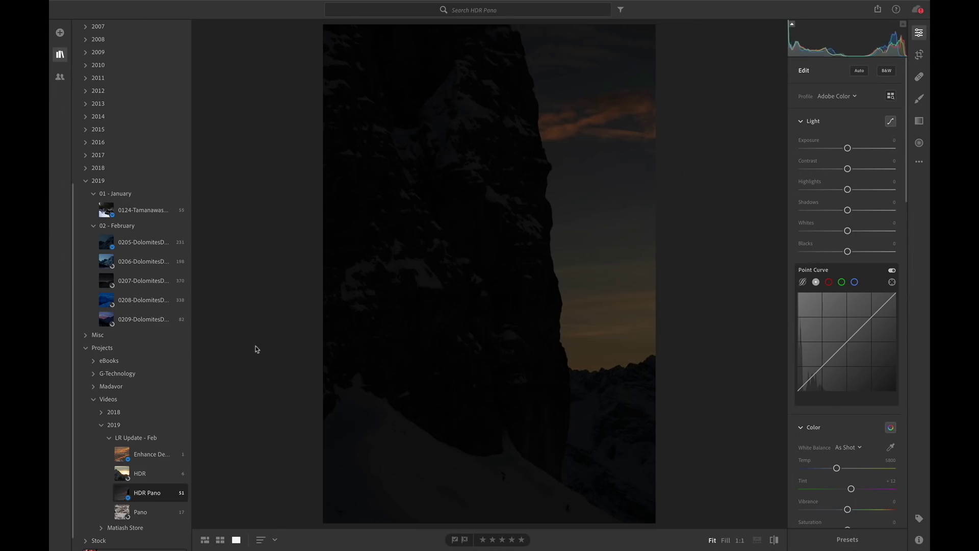
key("g")
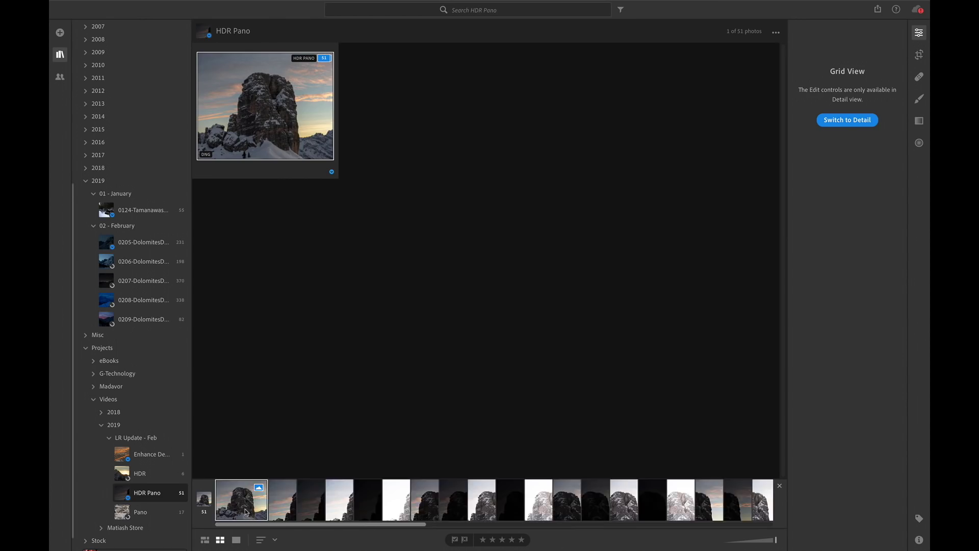
double_click(263, 142)
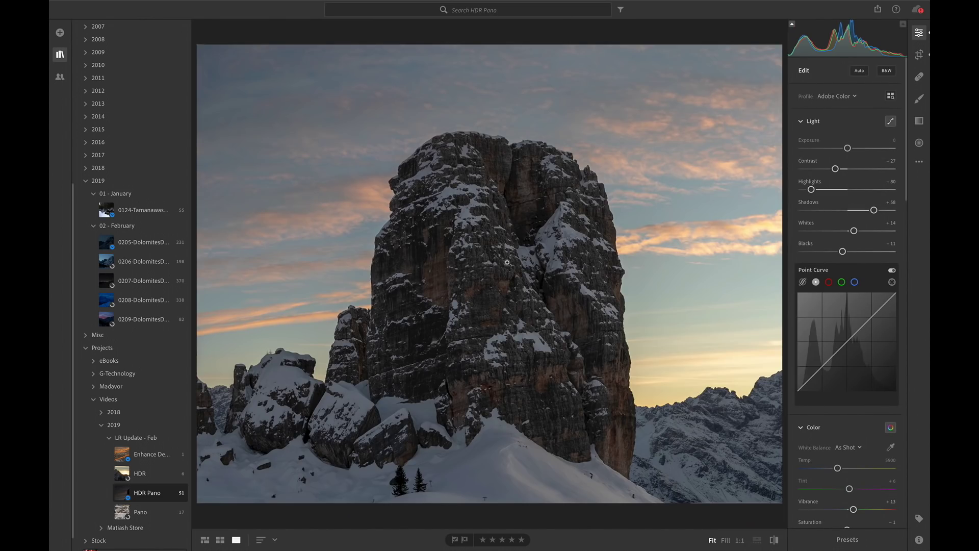
Check the rock tower and summit at 1:1, then set Exposure to +0.38.
left_click(495, 221)
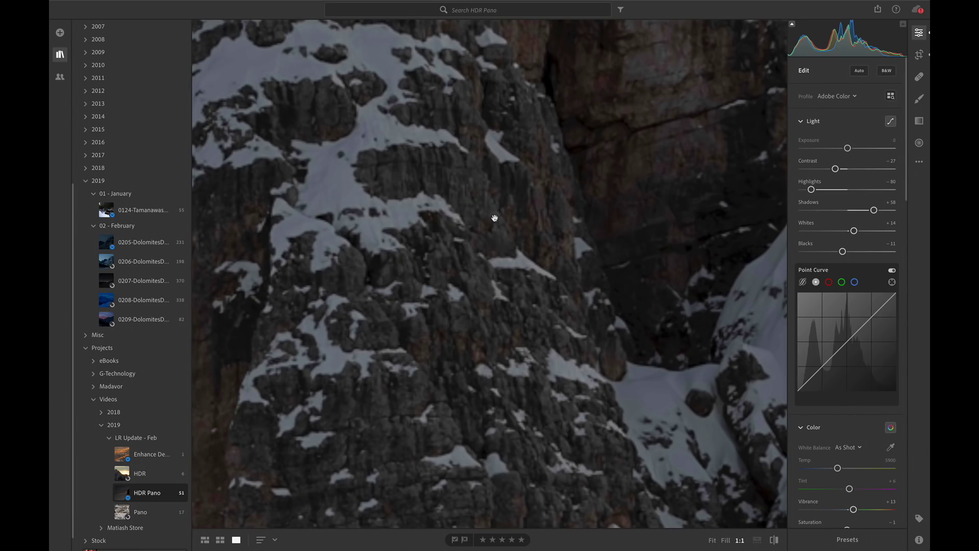
mouse_move(450, 170)
left_mouse_down()
mouse_move(495, 380)
mouse_move(520, 353)
left_mouse_up()
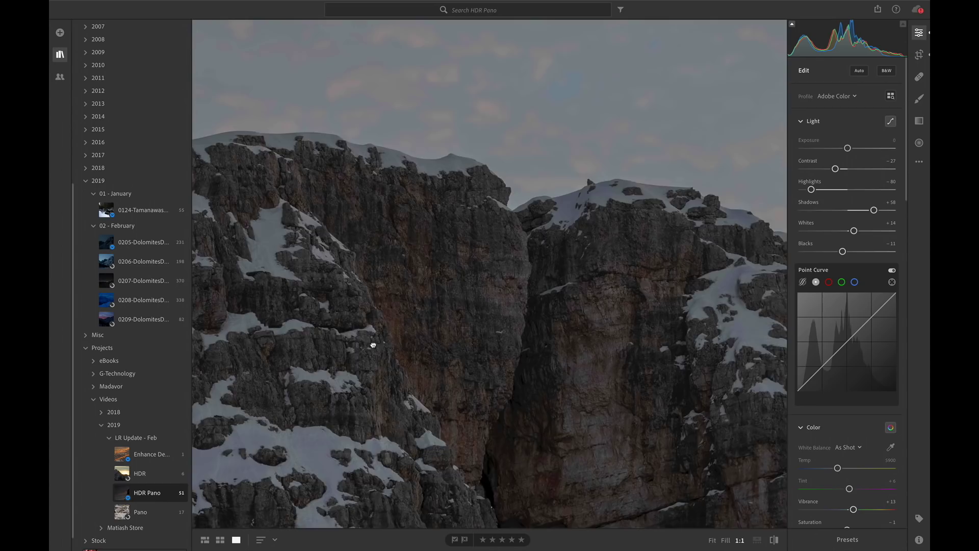
left_click(521, 352)
left_click_drag(847, 148, 849, 148)
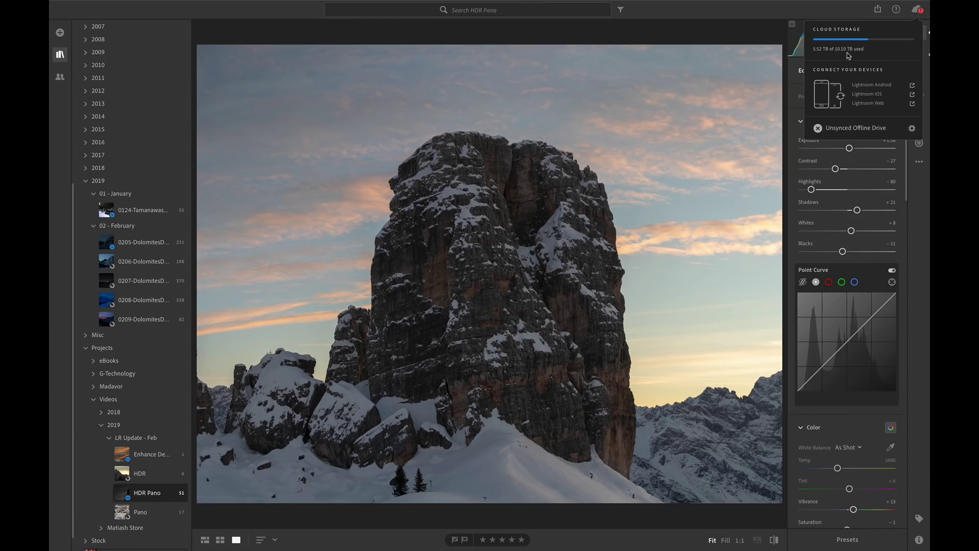
Dismiss the cloud storage popup and expand the 2015 album year.
left_click(294, 52)
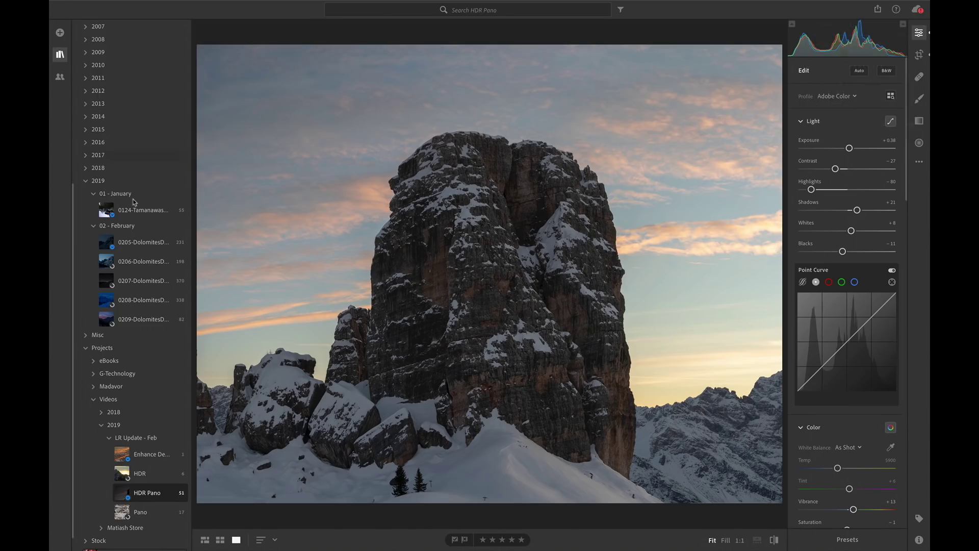
scroll(133, 191, "up", 10)
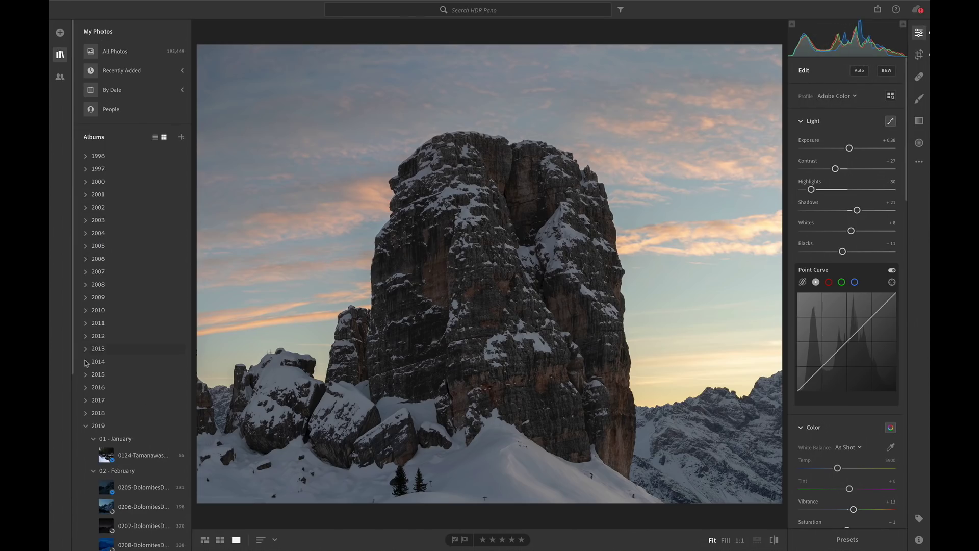
left_click(84, 375)
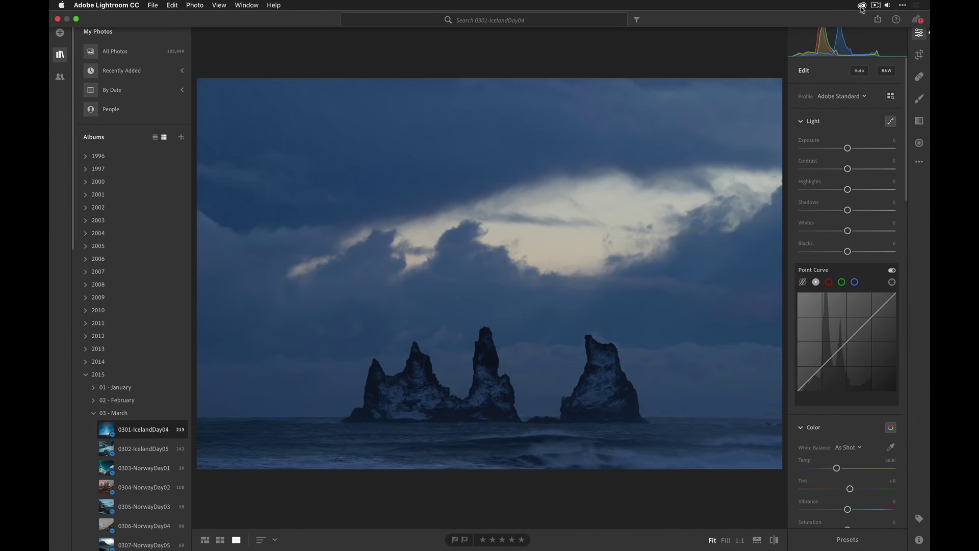
Open the Creative Cloud apps panel from the macOS menu bar.
left_click(862, 5)
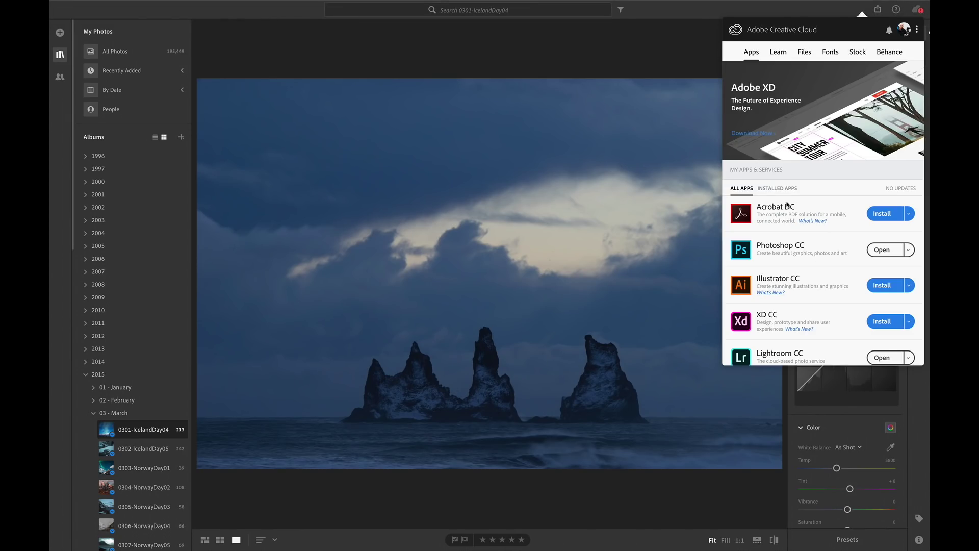
scroll(817, 274, "down", 2)
scroll(817, 274, "up", 2)
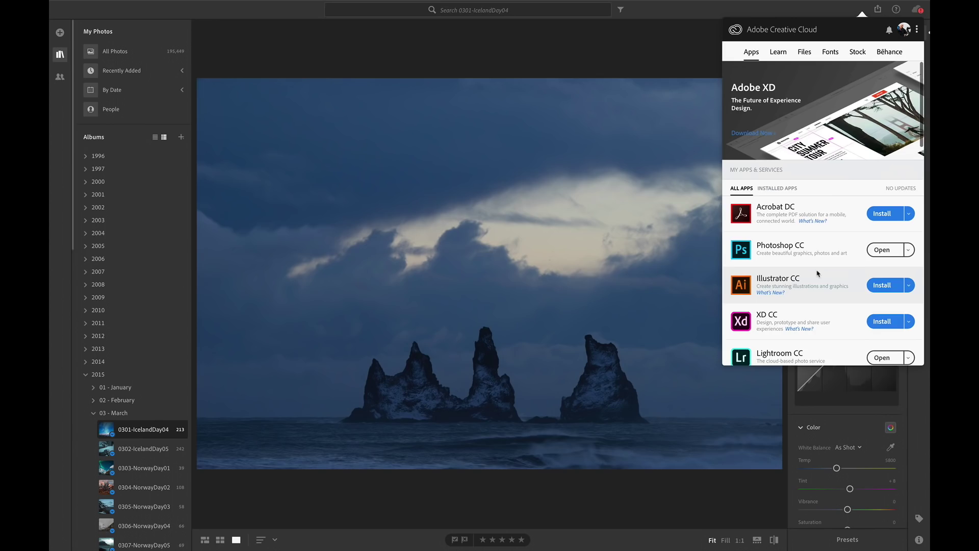